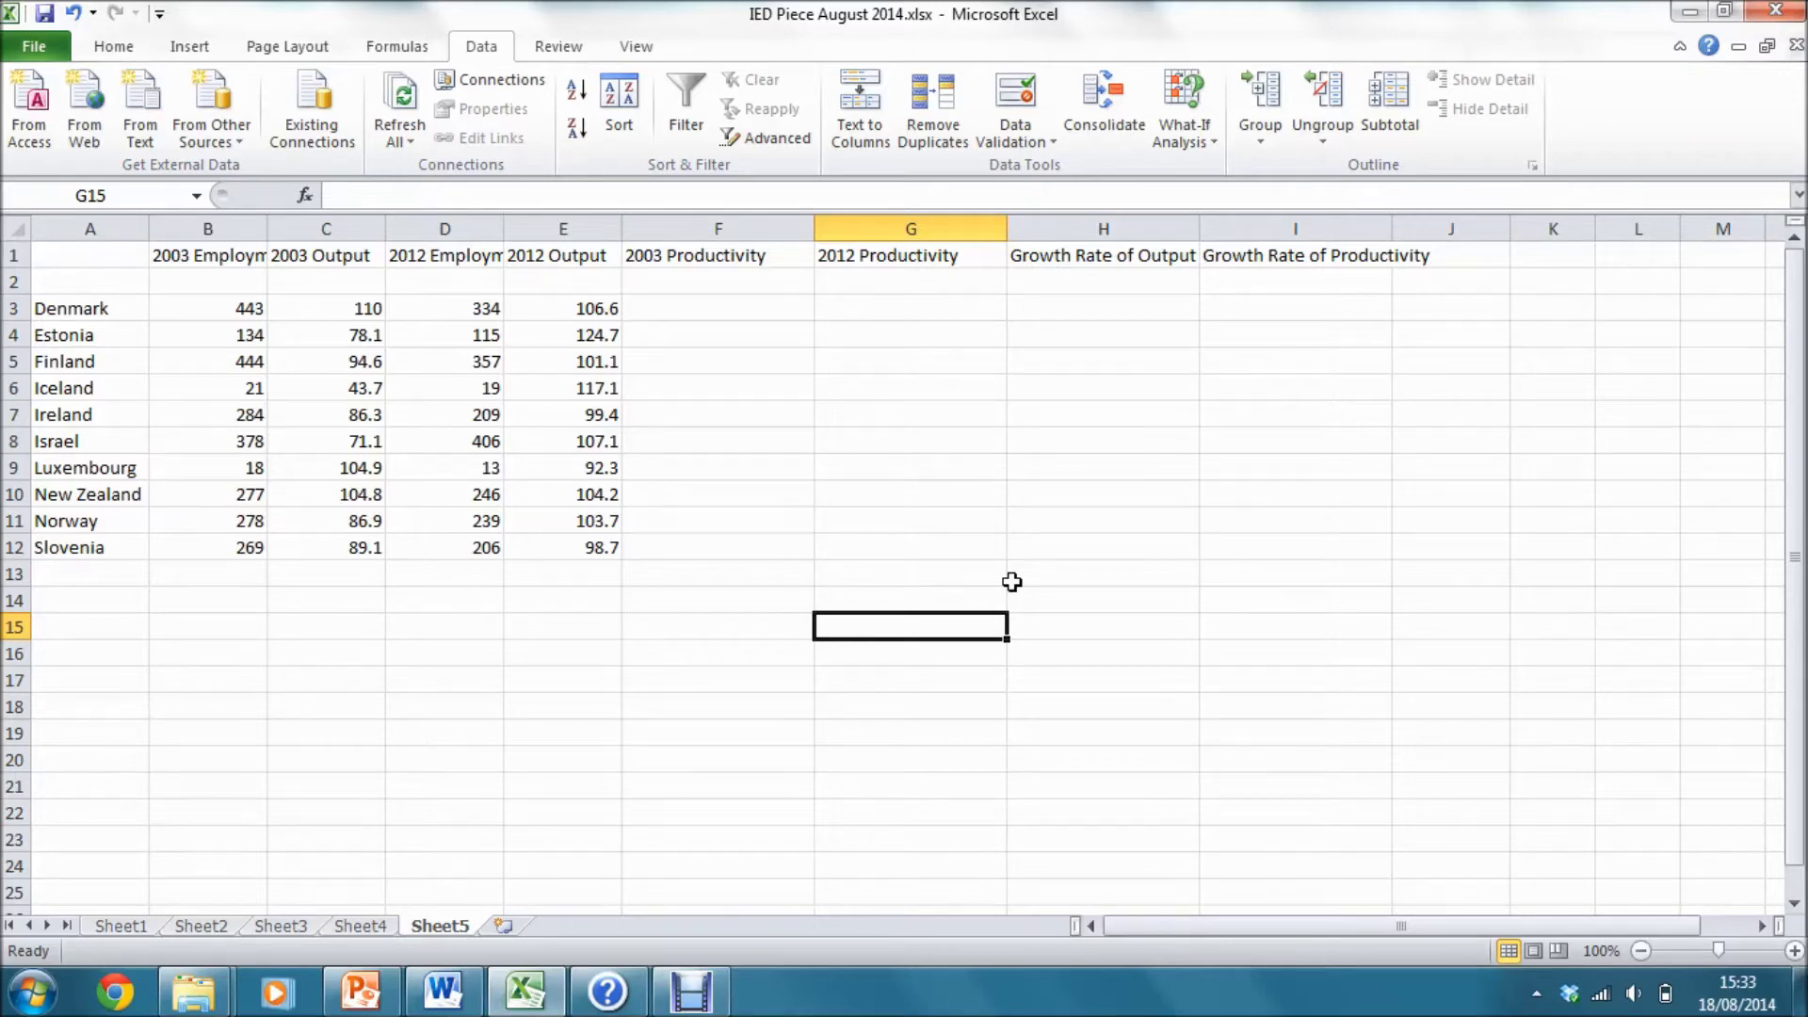
Step: Enter =+C3/B3 in F3 for Denmark's 2003 productivity (0.248306998)
click(688, 304)
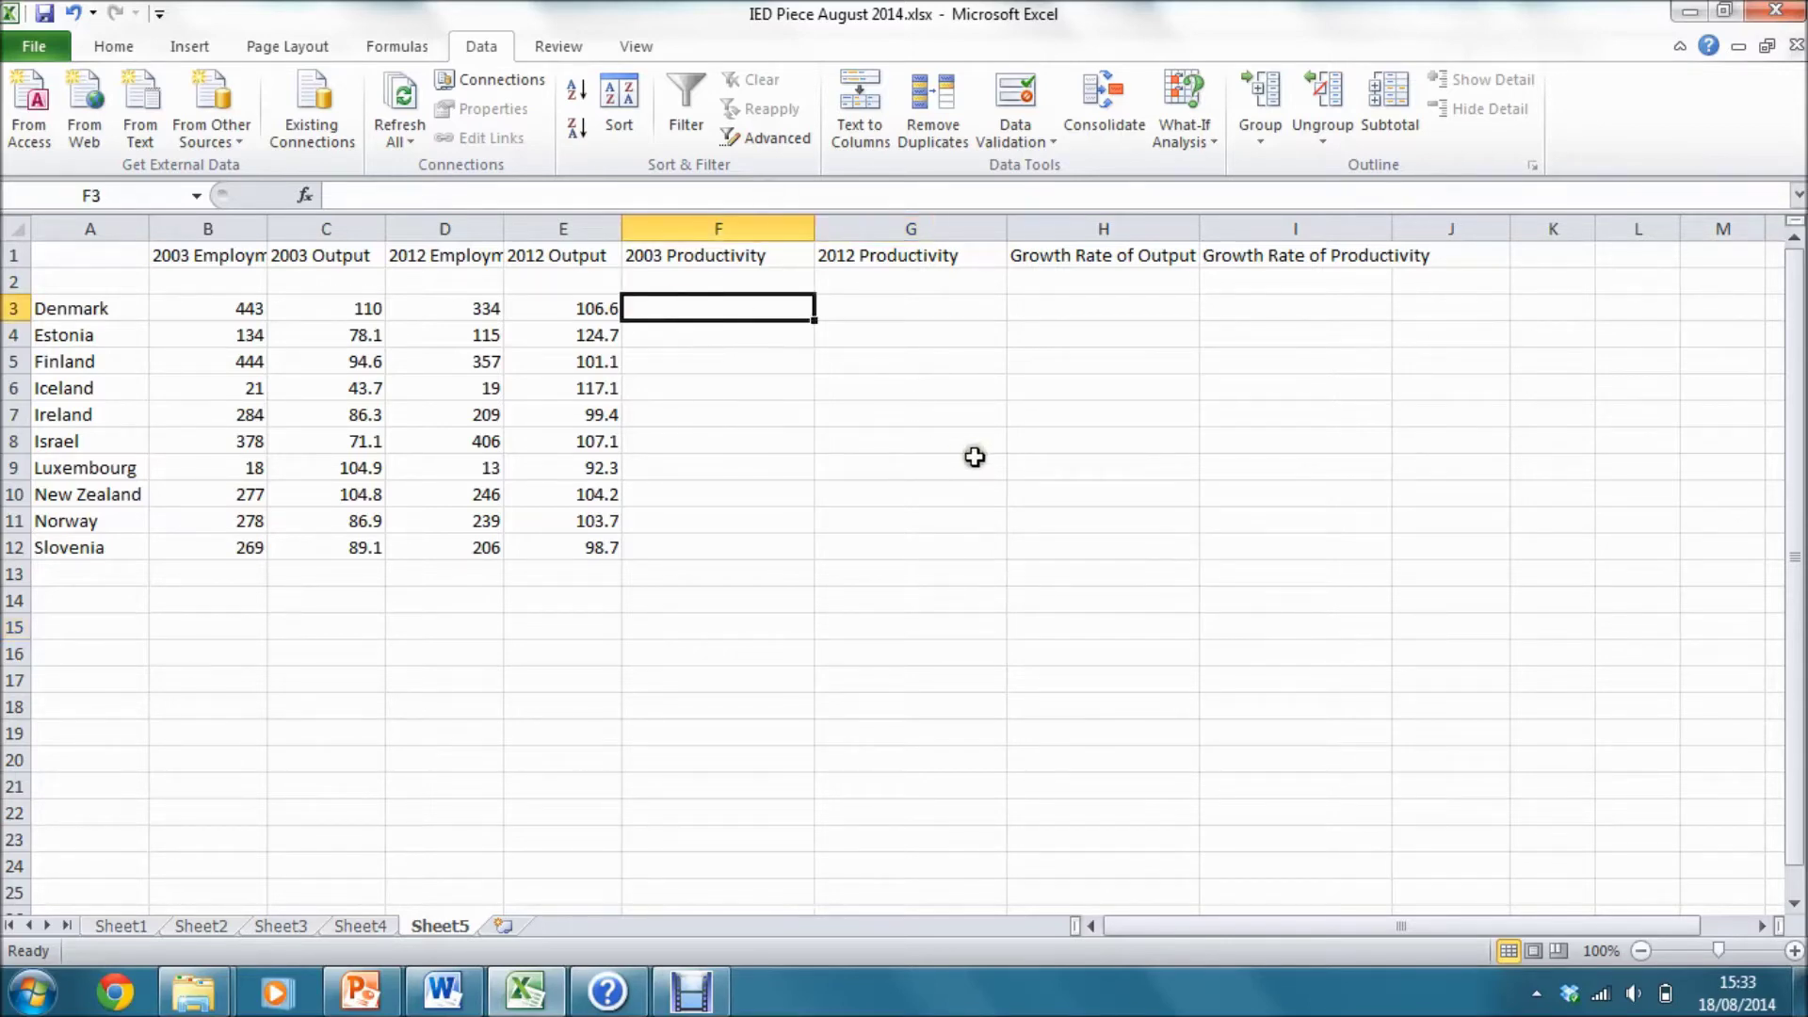
text(+)
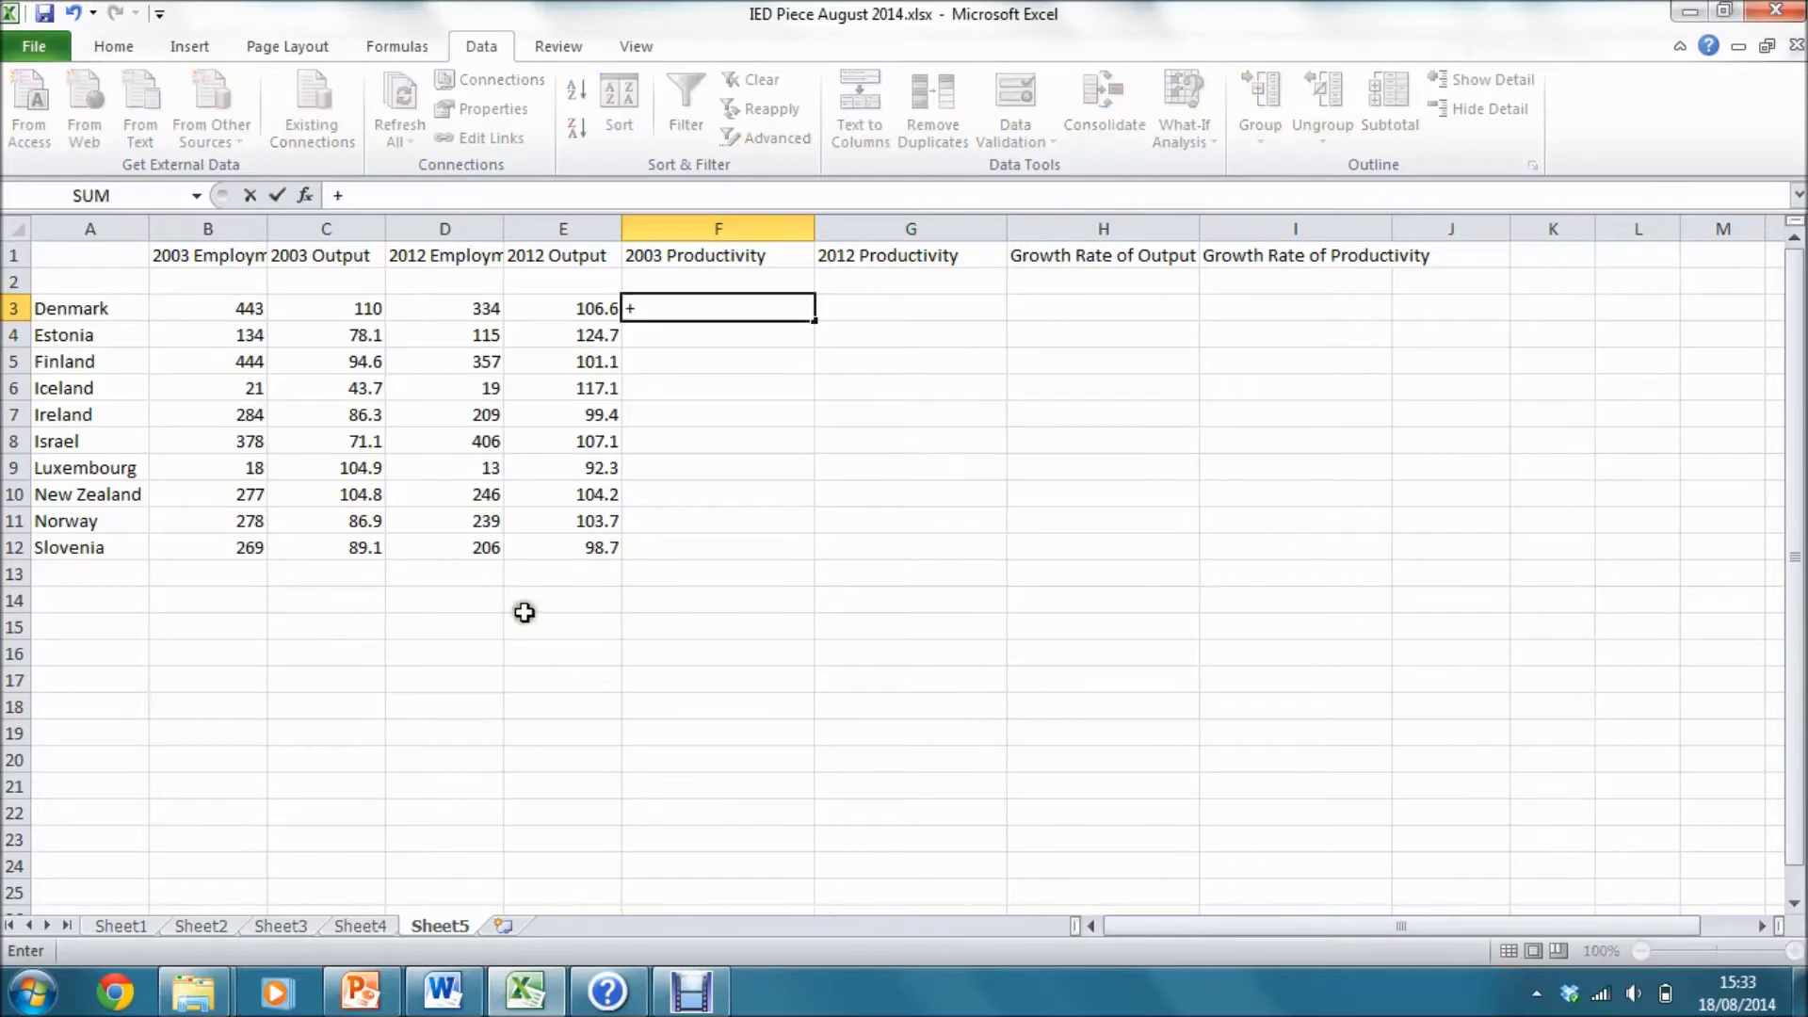
click(363, 308)
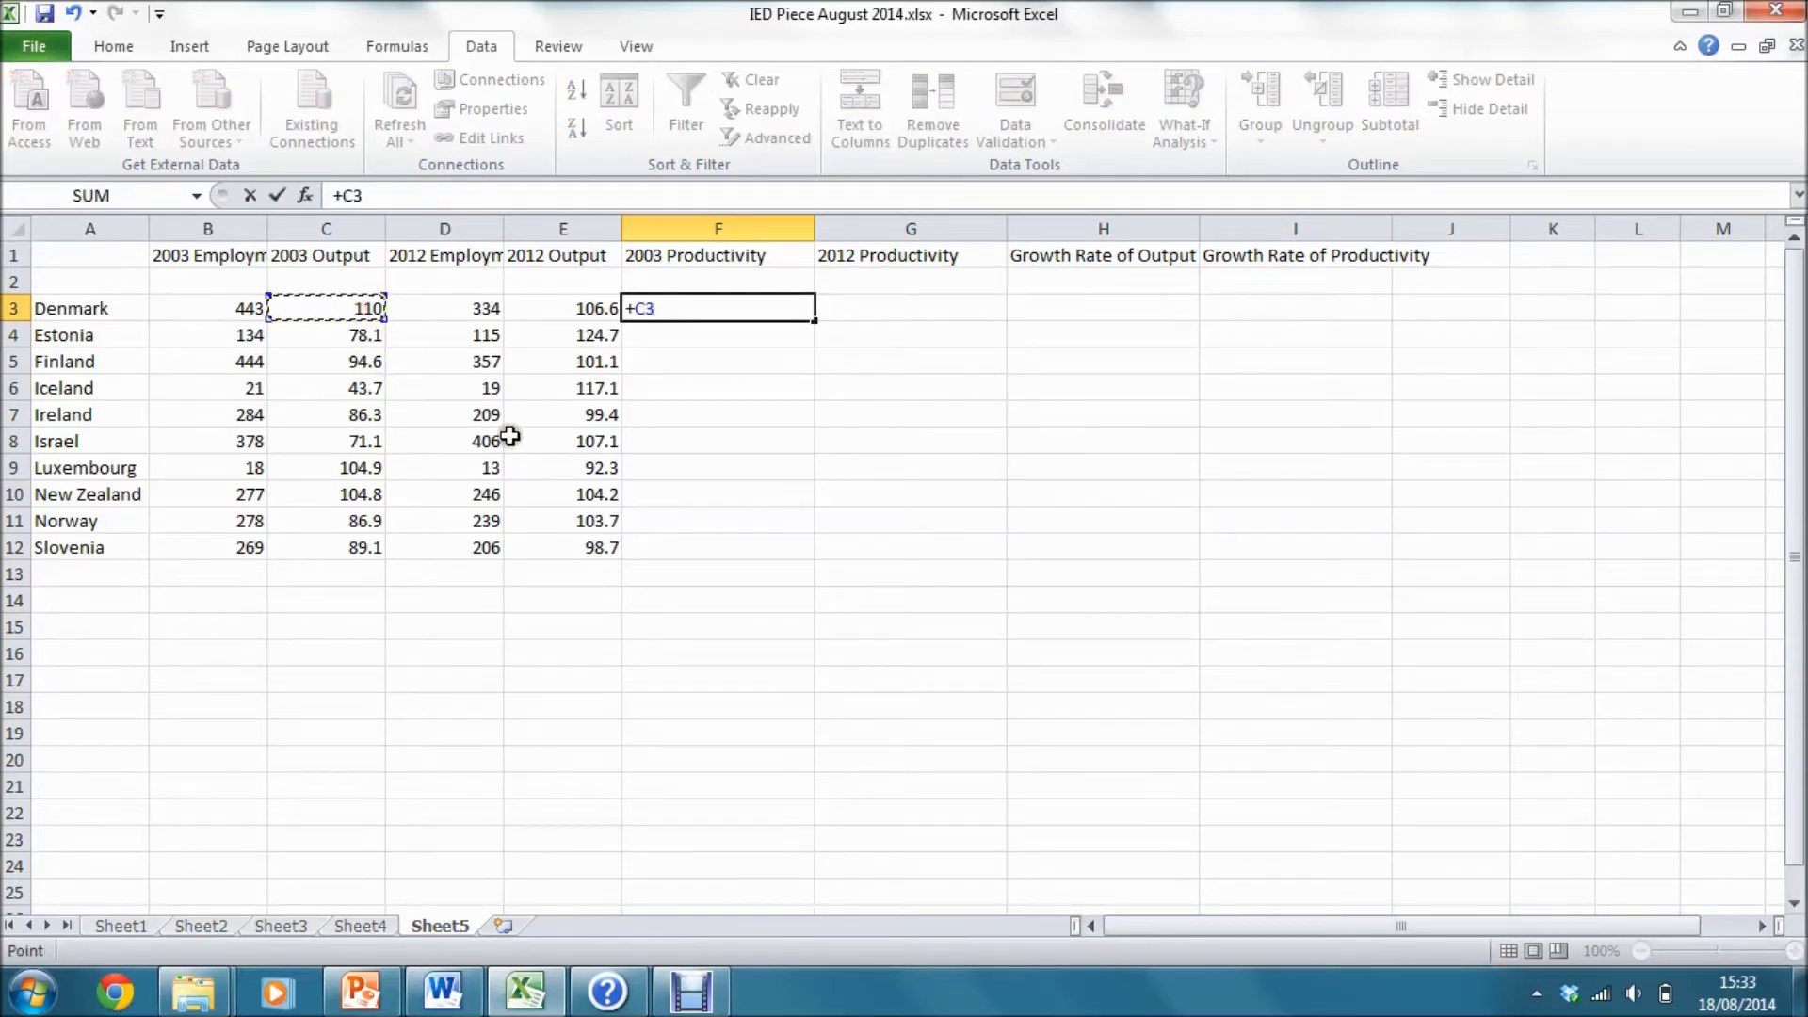
text(/)
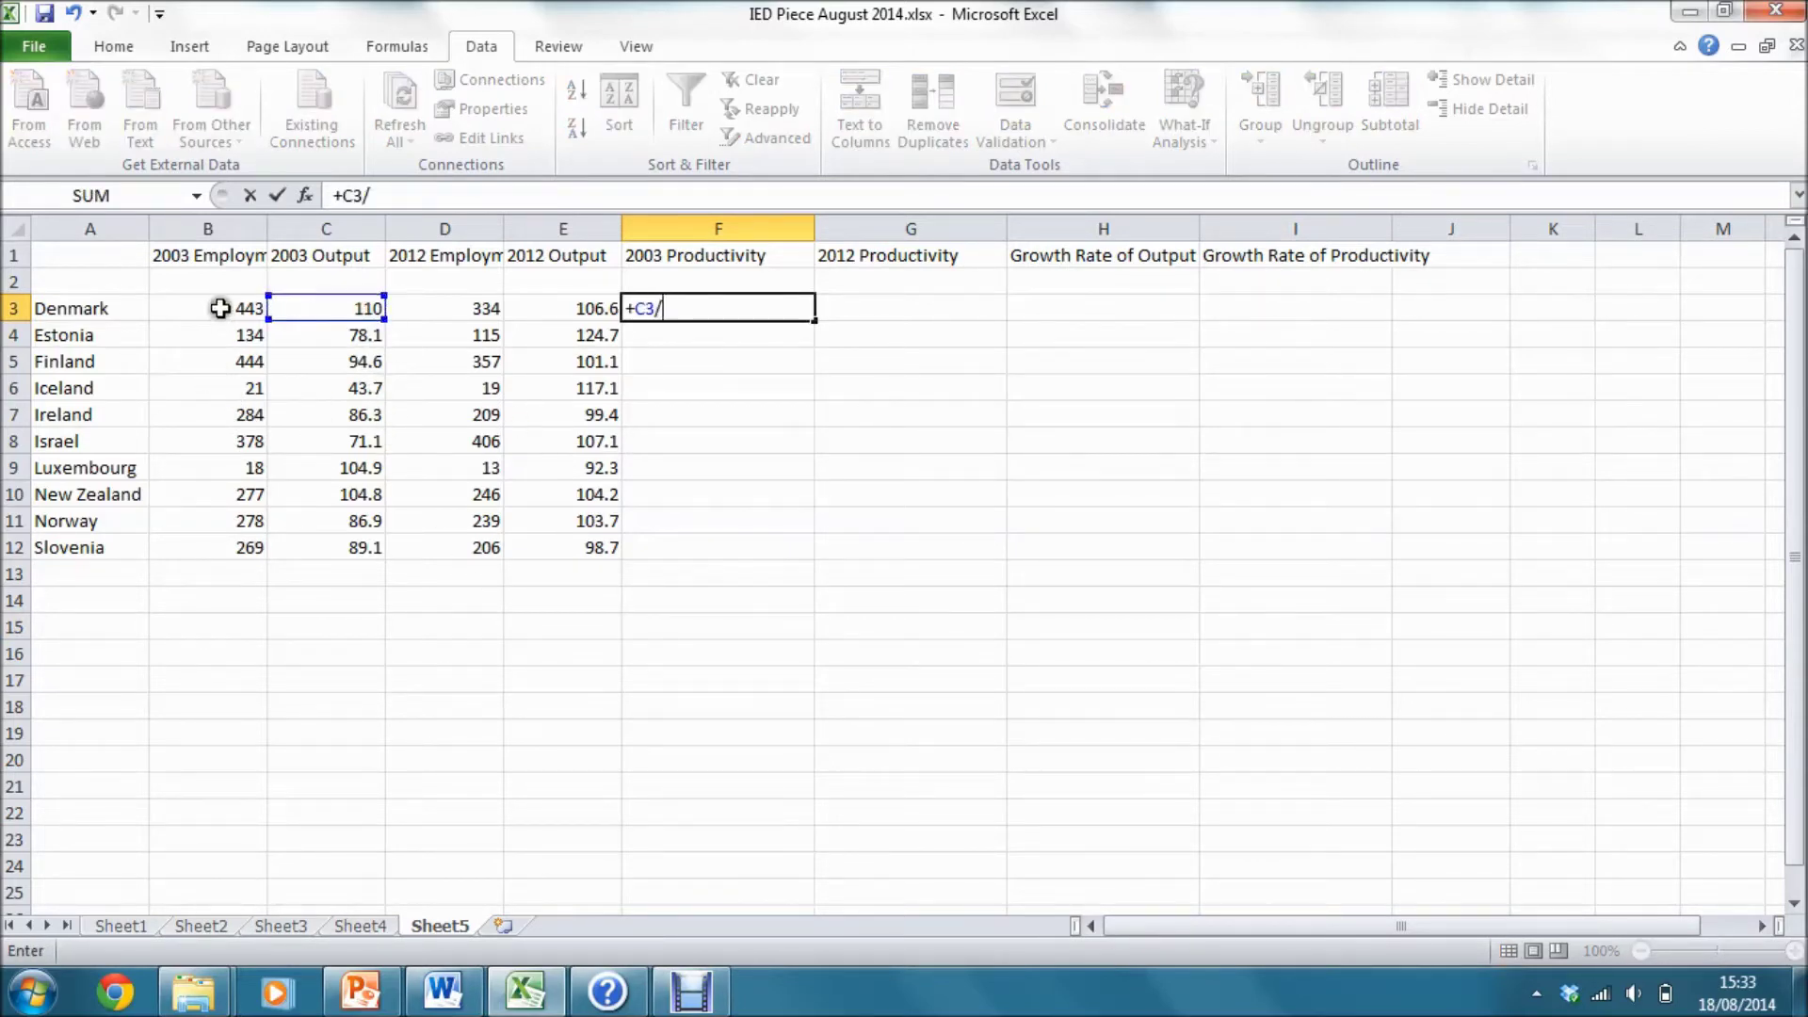
click(220, 308)
key(Return)
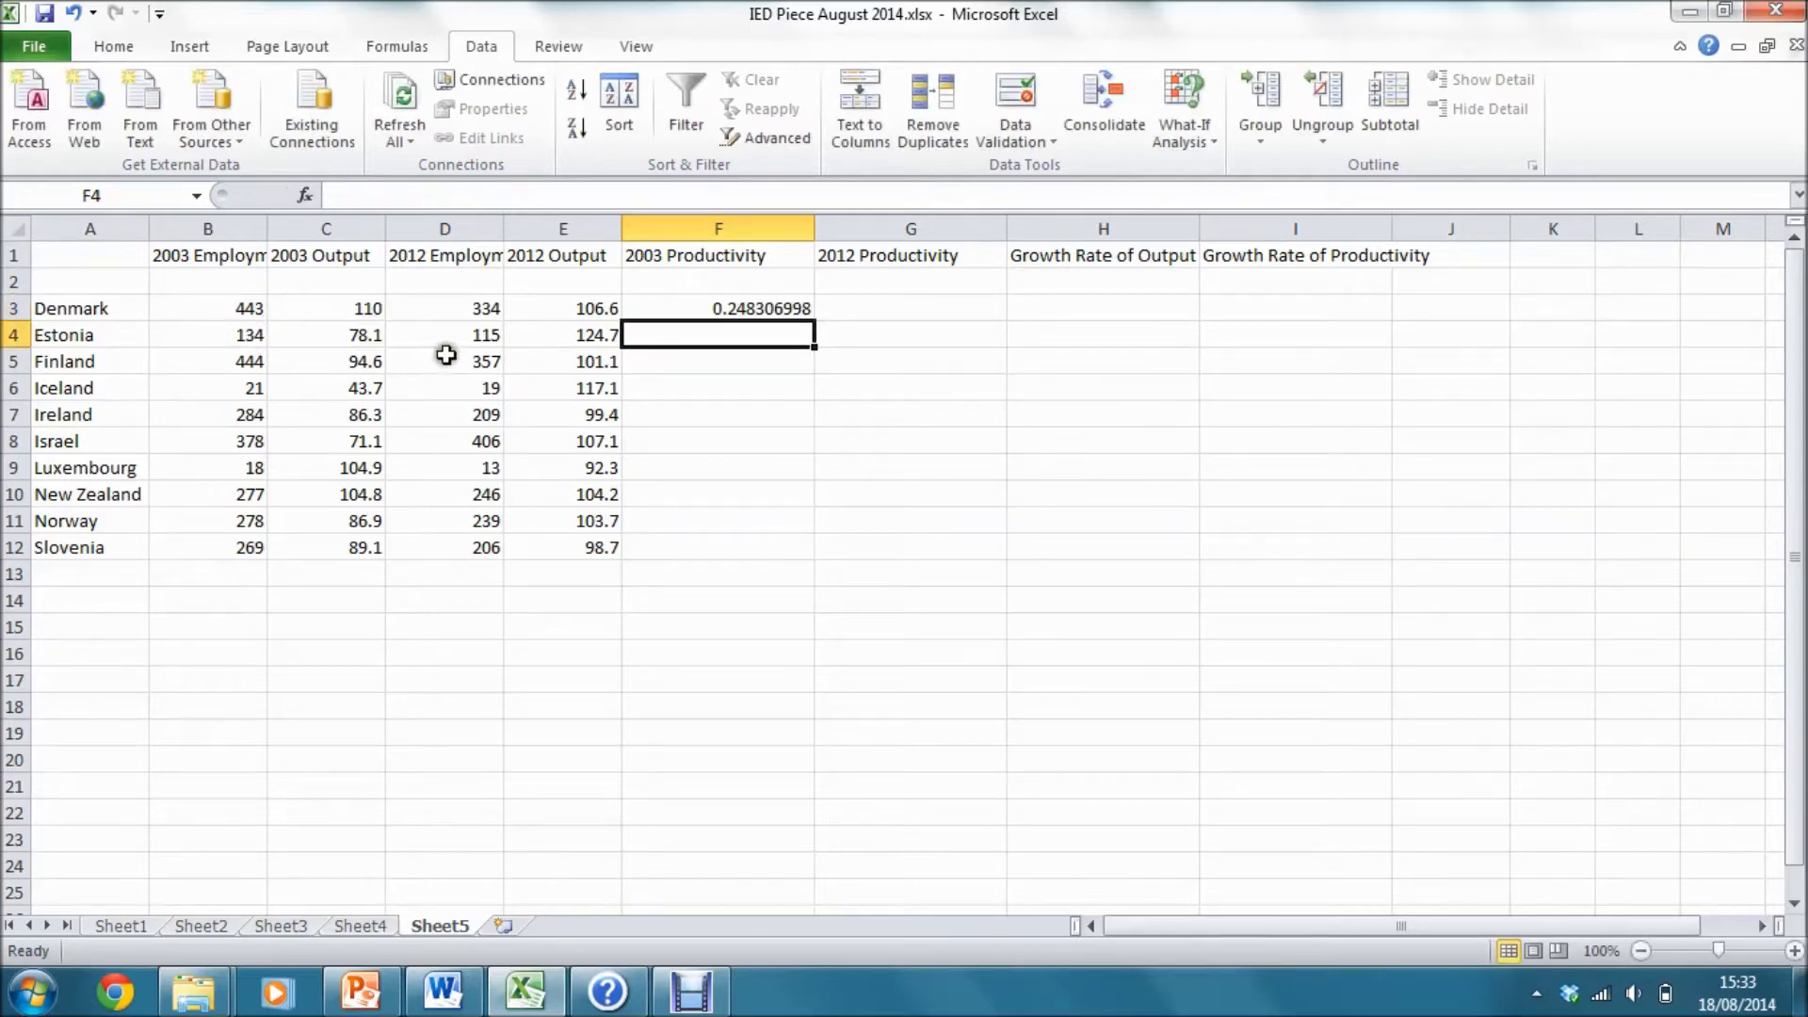
Step: Enter =+E3/D3 in G3 for Denmark's 2012 productivity (0.319161677), then select both results
click(868, 311)
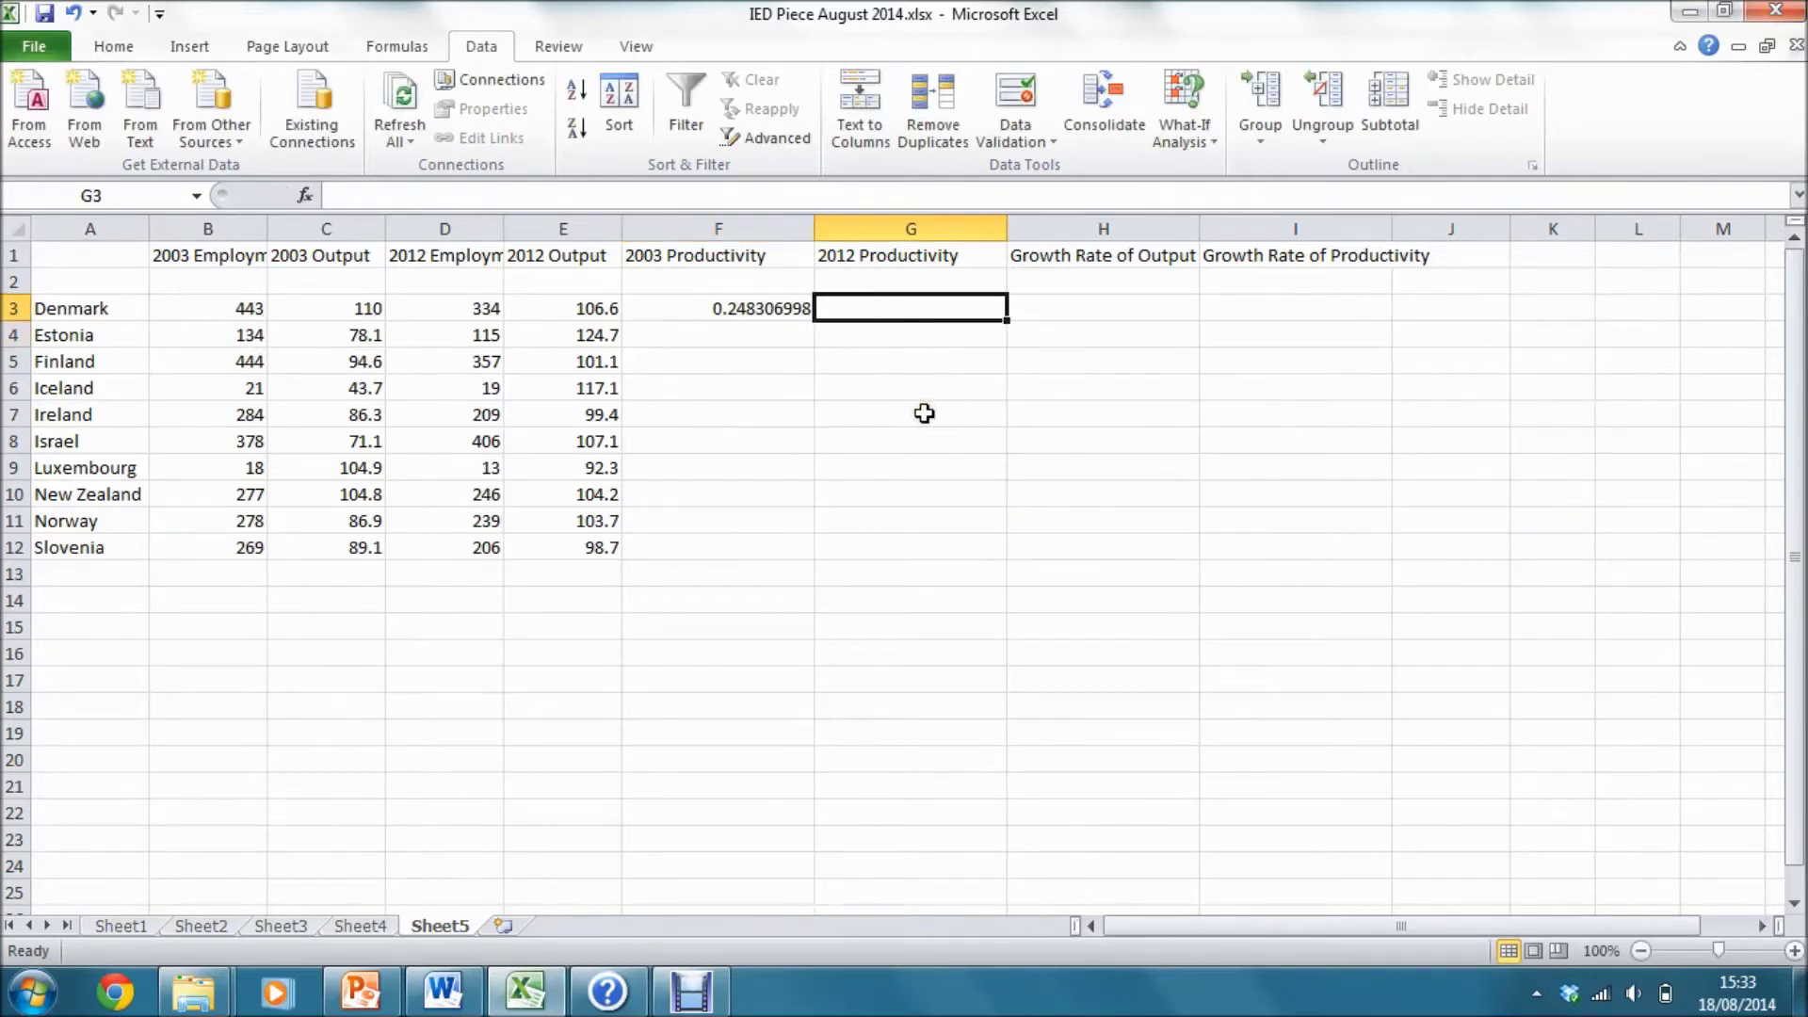
text(+)
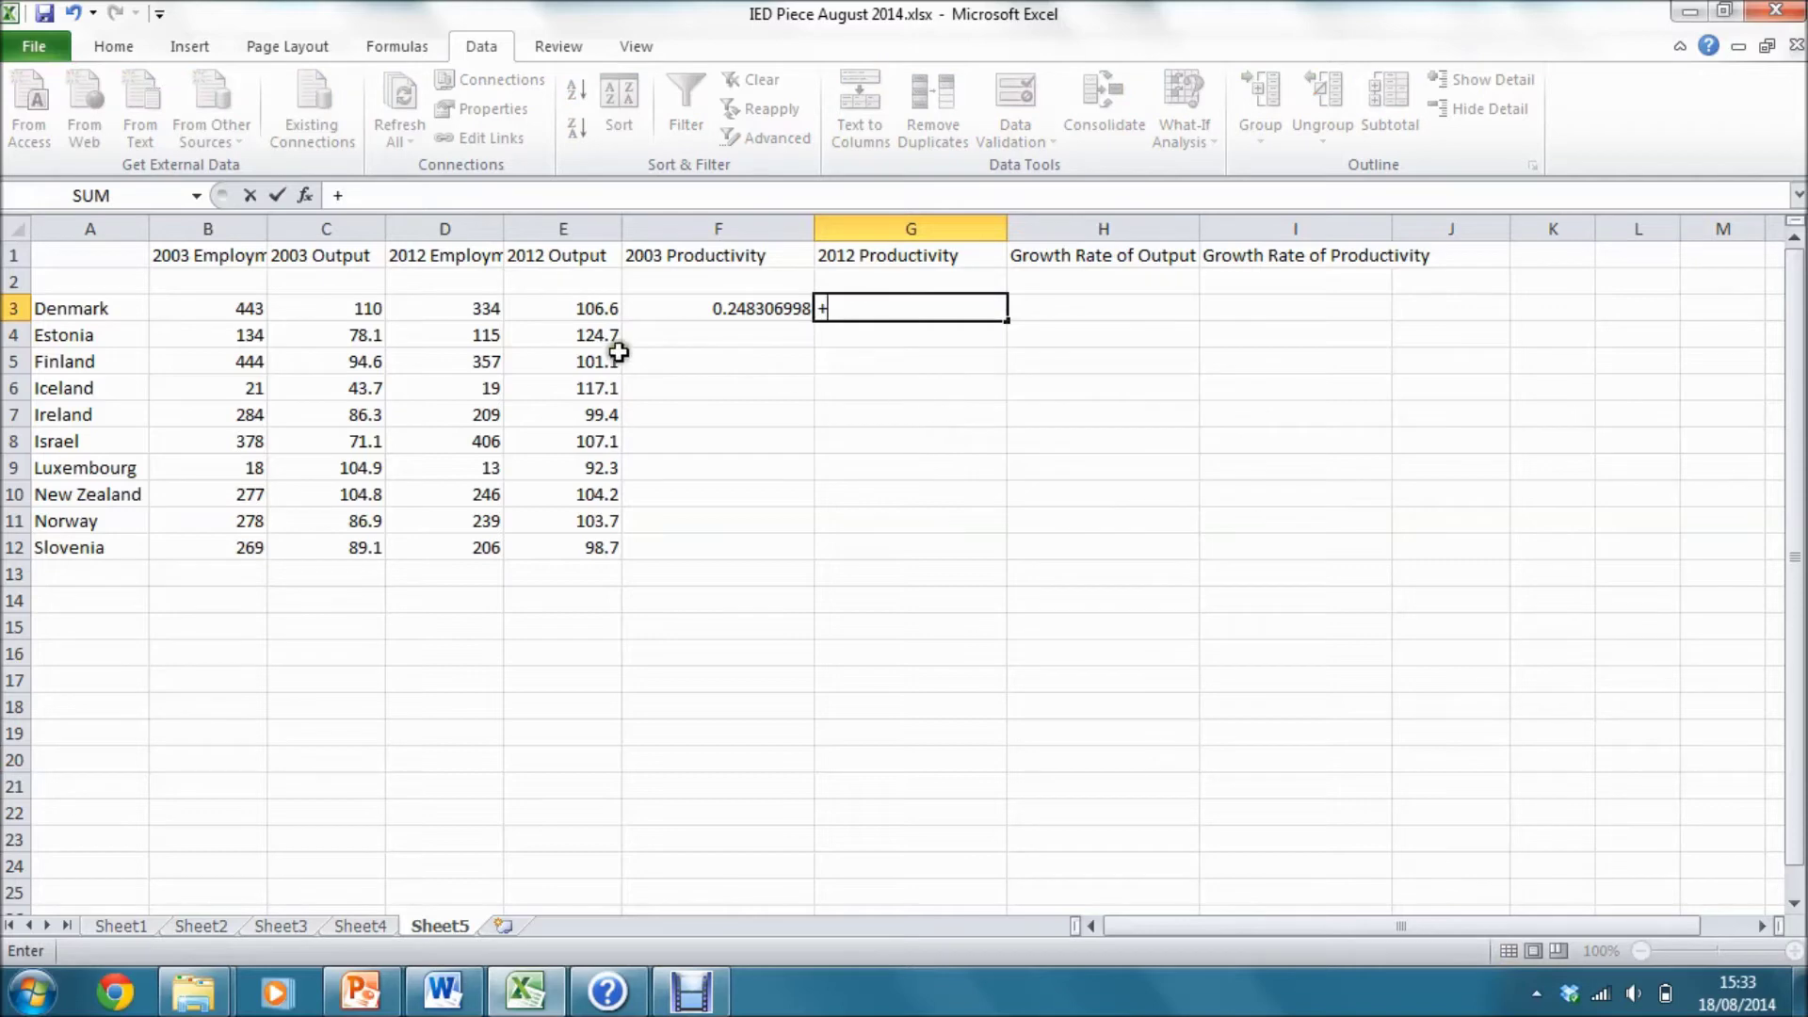
click(588, 309)
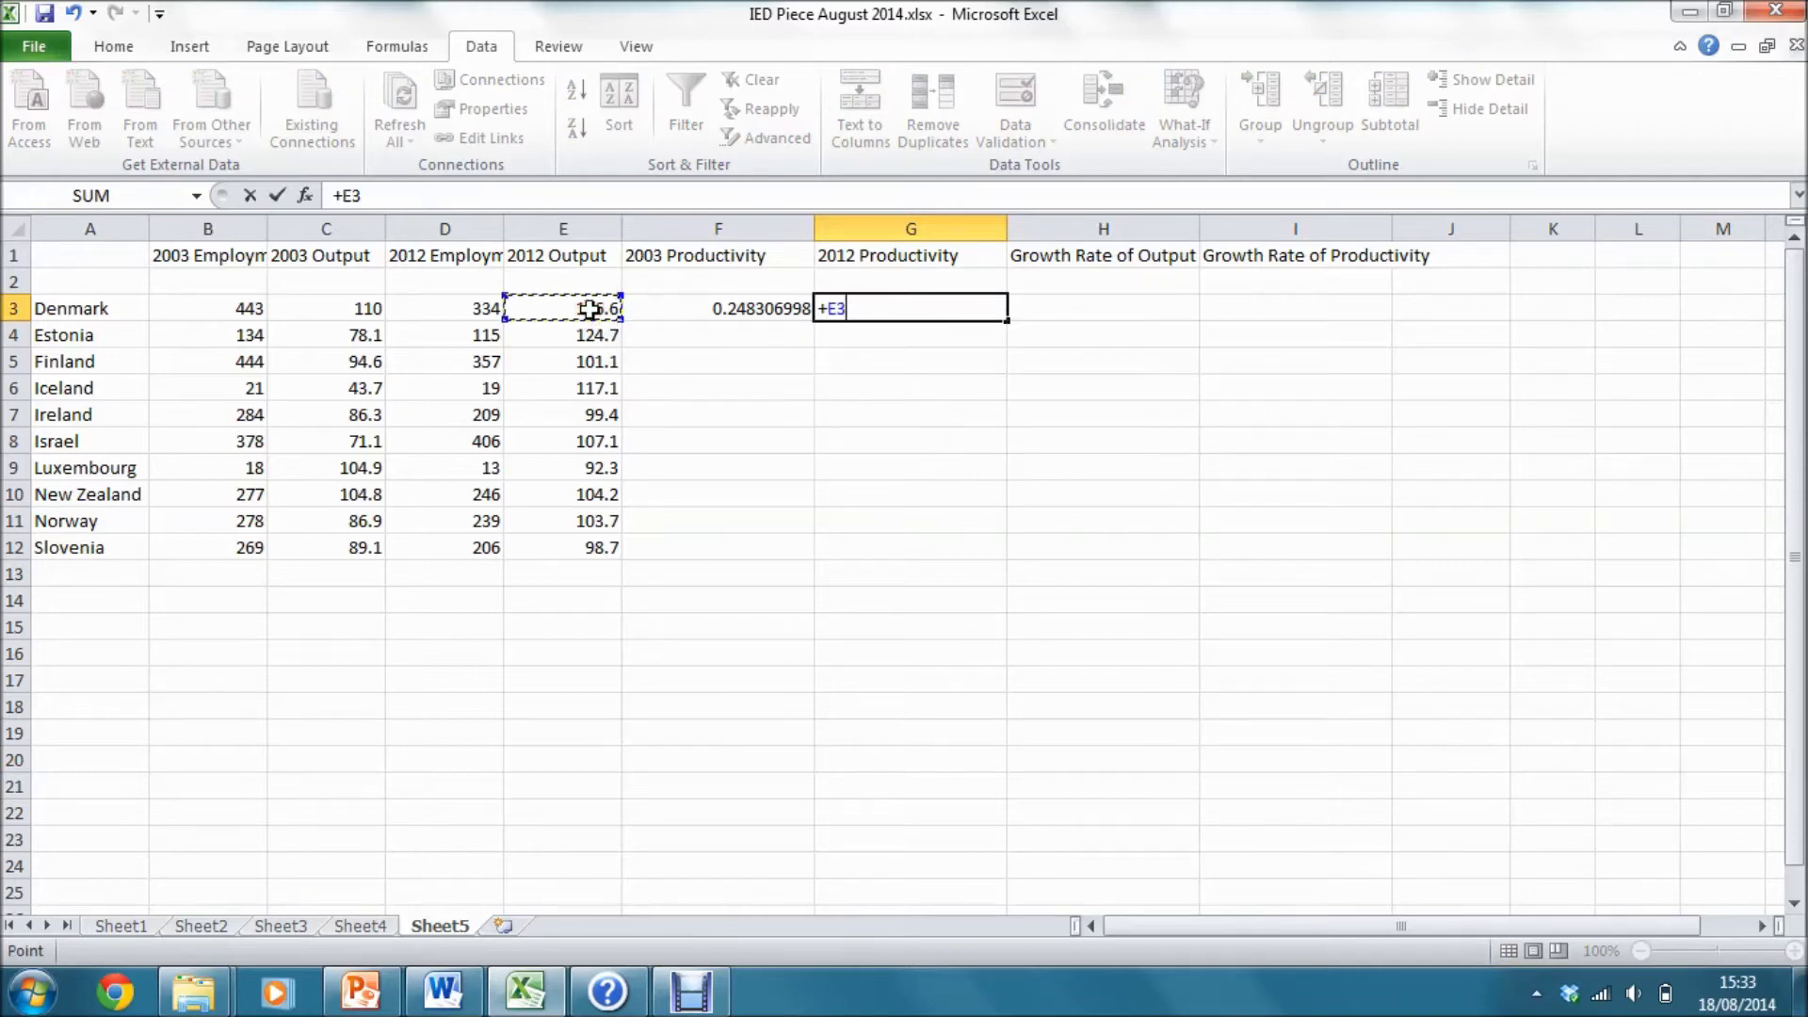
text(/)
click(468, 309)
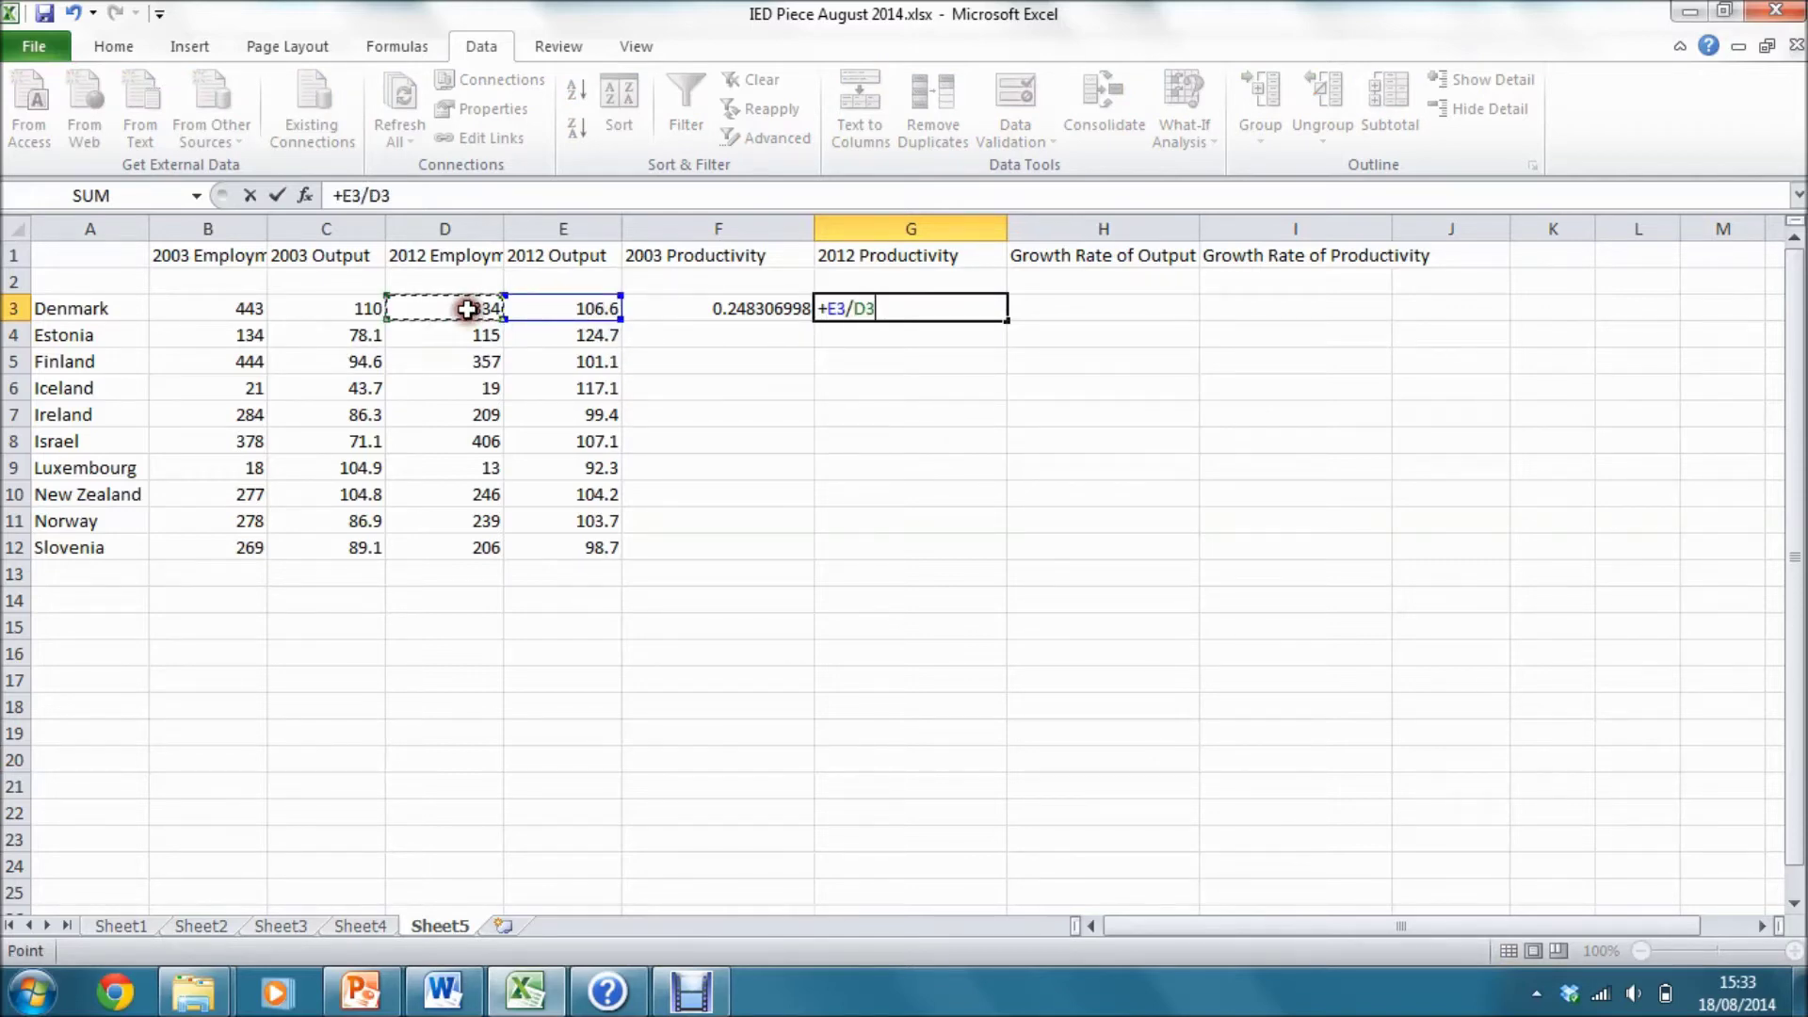
key(ctrl+Return)
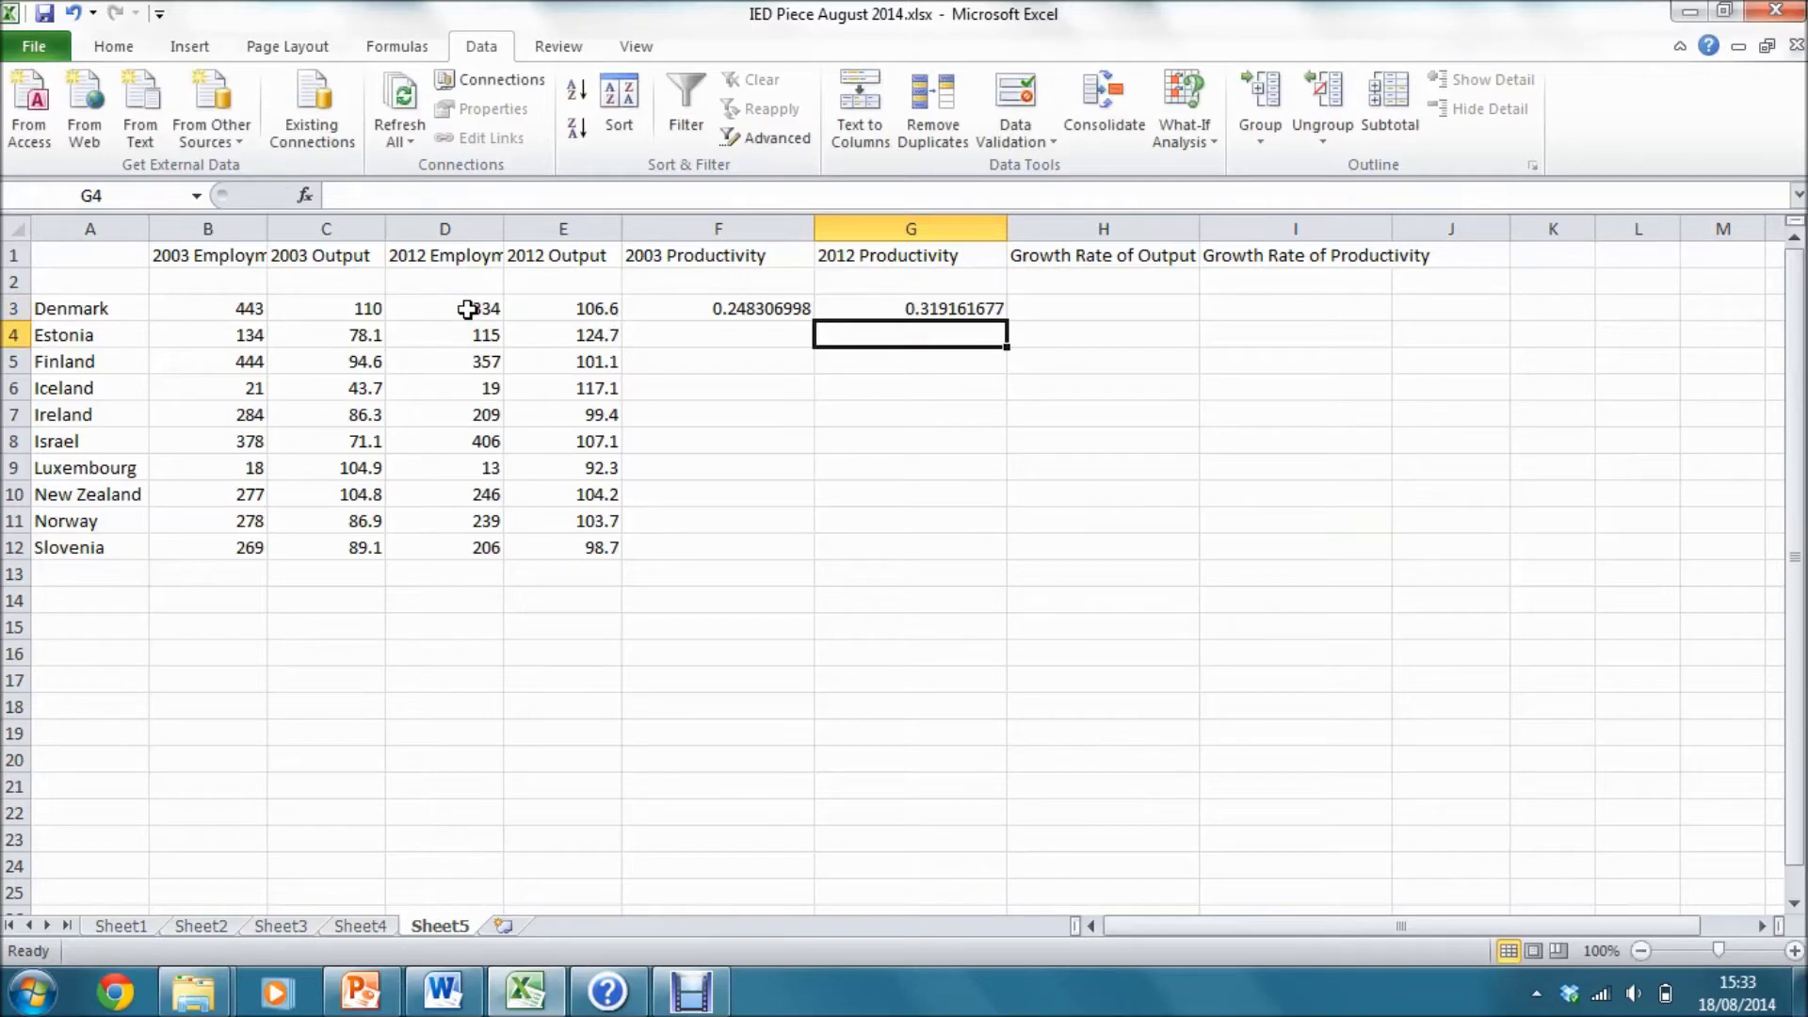
click(731, 309)
mouse_move(732, 309)
mouse_down()
mouse_move(1006, 326)
mouse_move(1003, 557)
mouse_up()
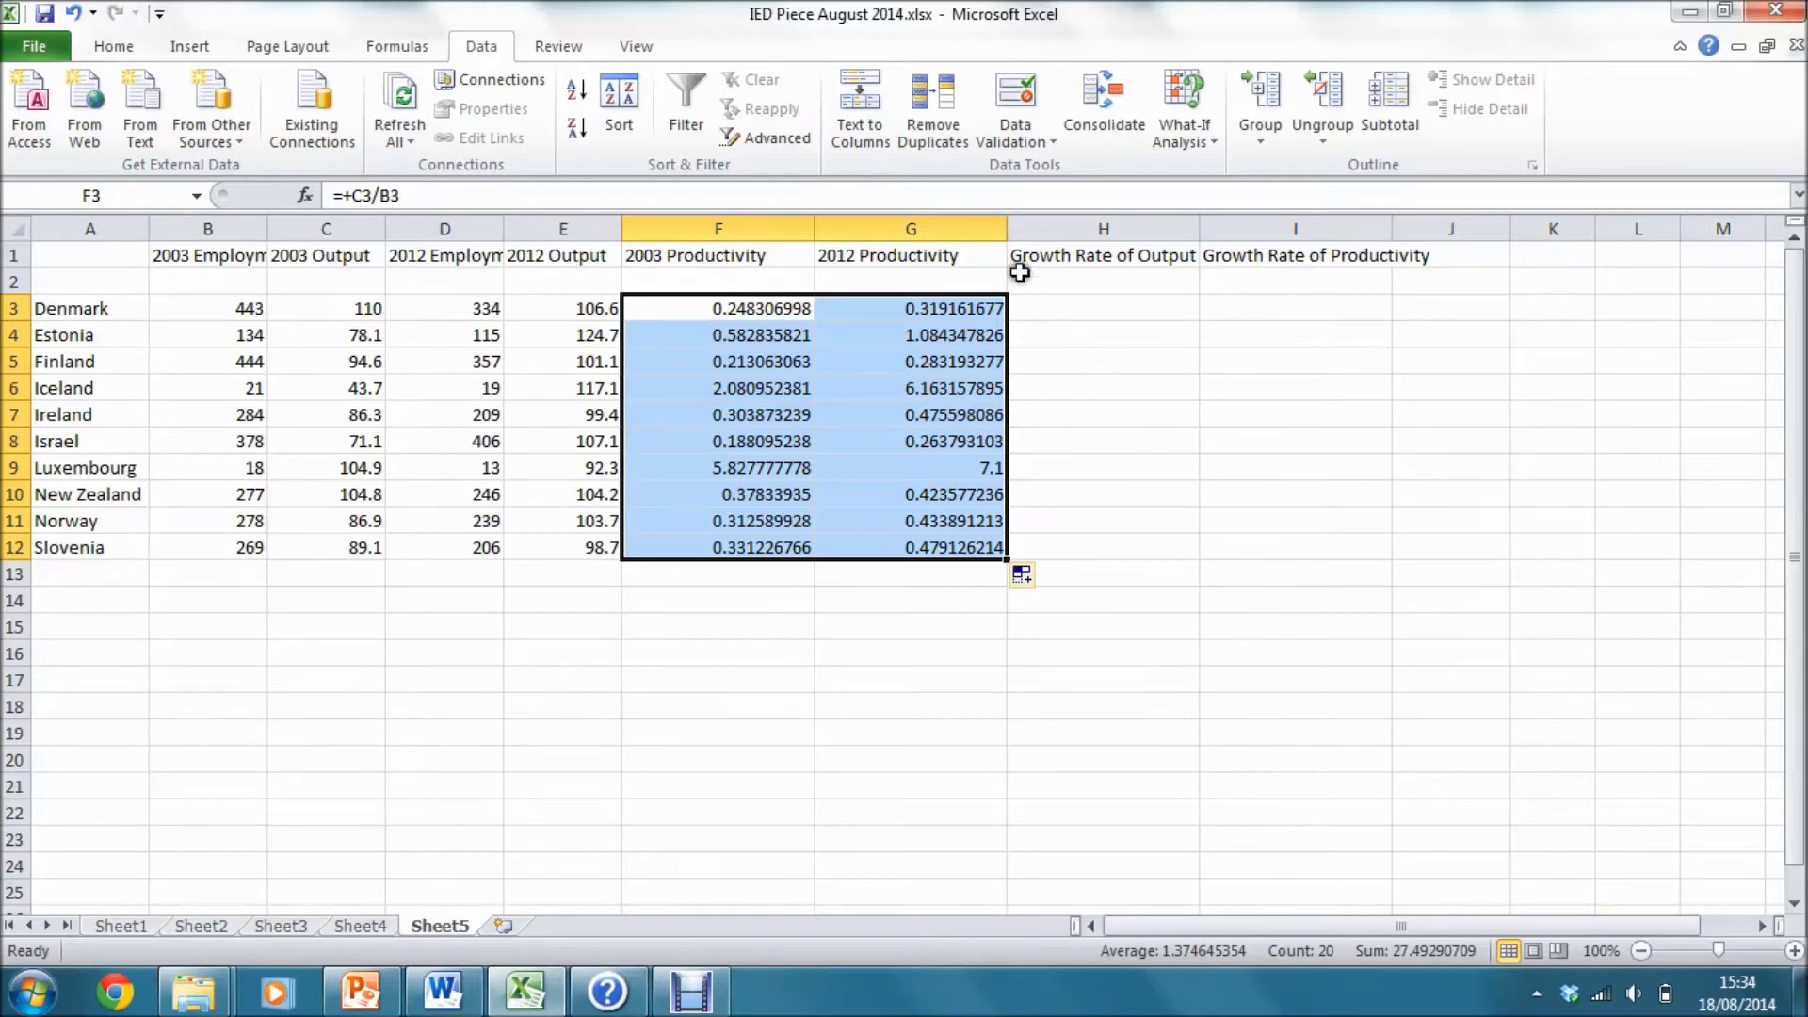
Step: Select H3, Denmark's Growth Rate of Output cell
click(1104, 317)
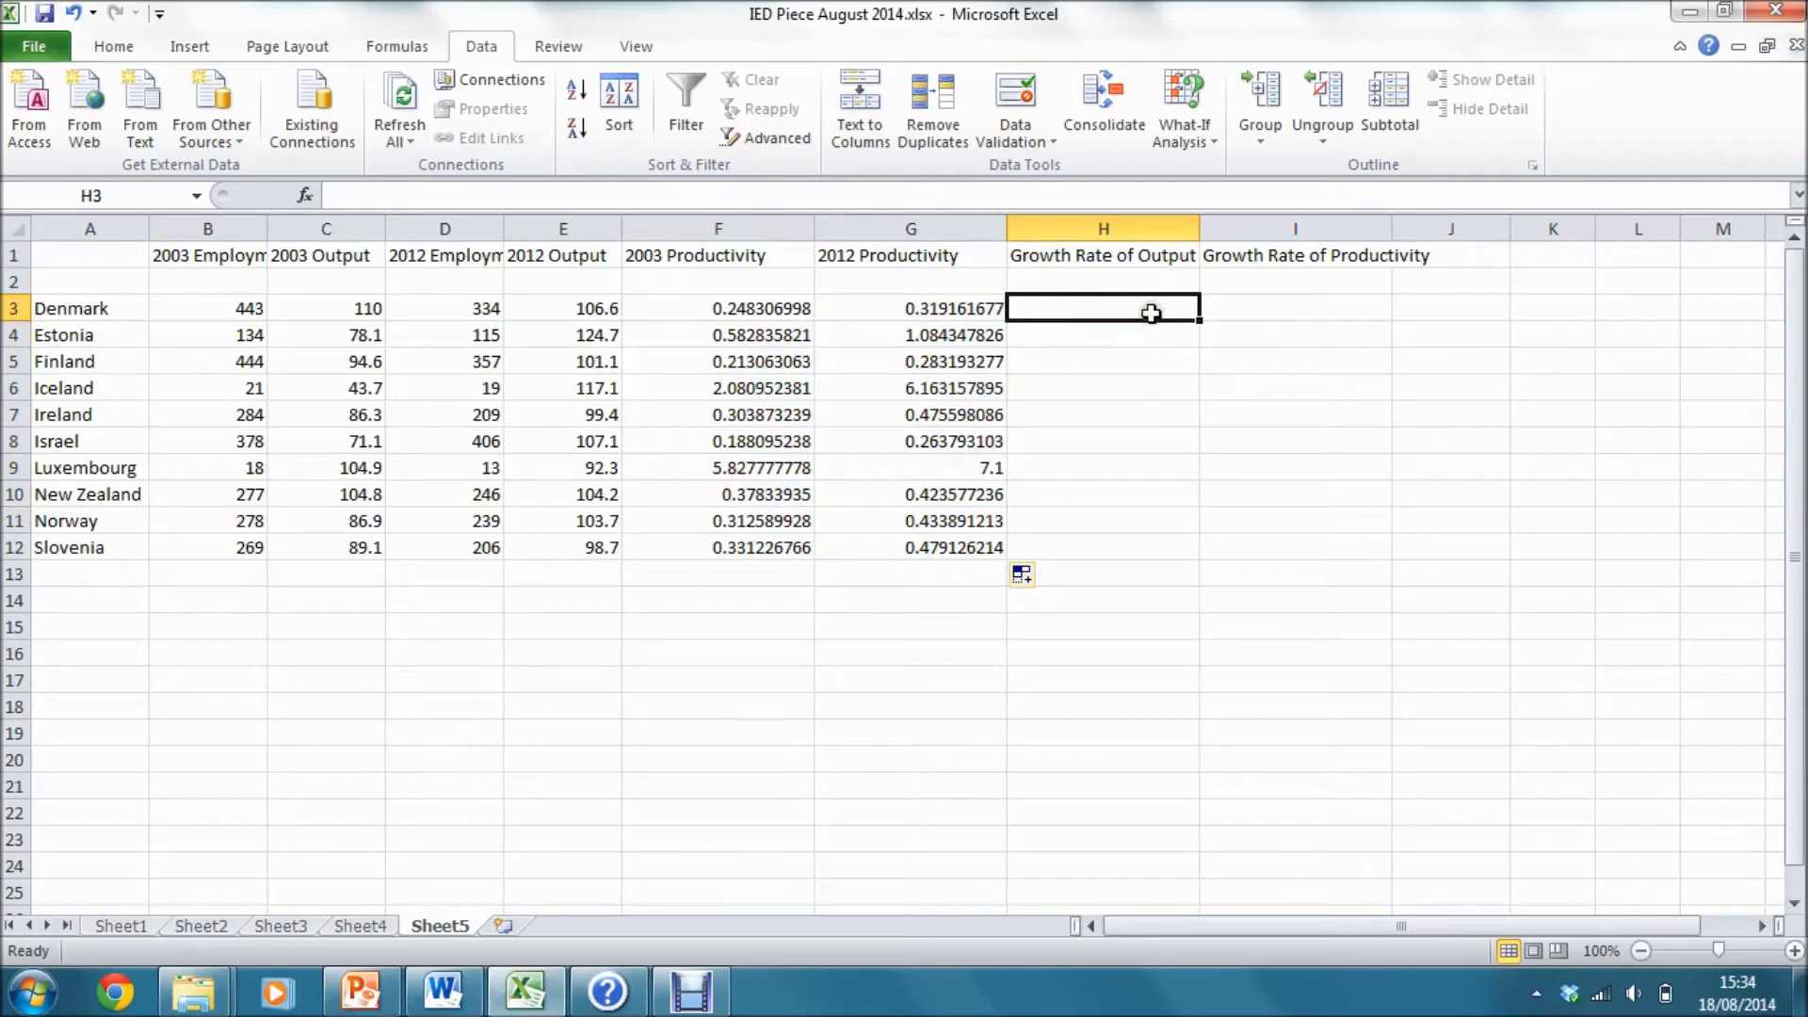
Step: Enter =+100*((E3/C3)^0.1-1) in H3 for Denmark's output growth rate
text(+100*(()
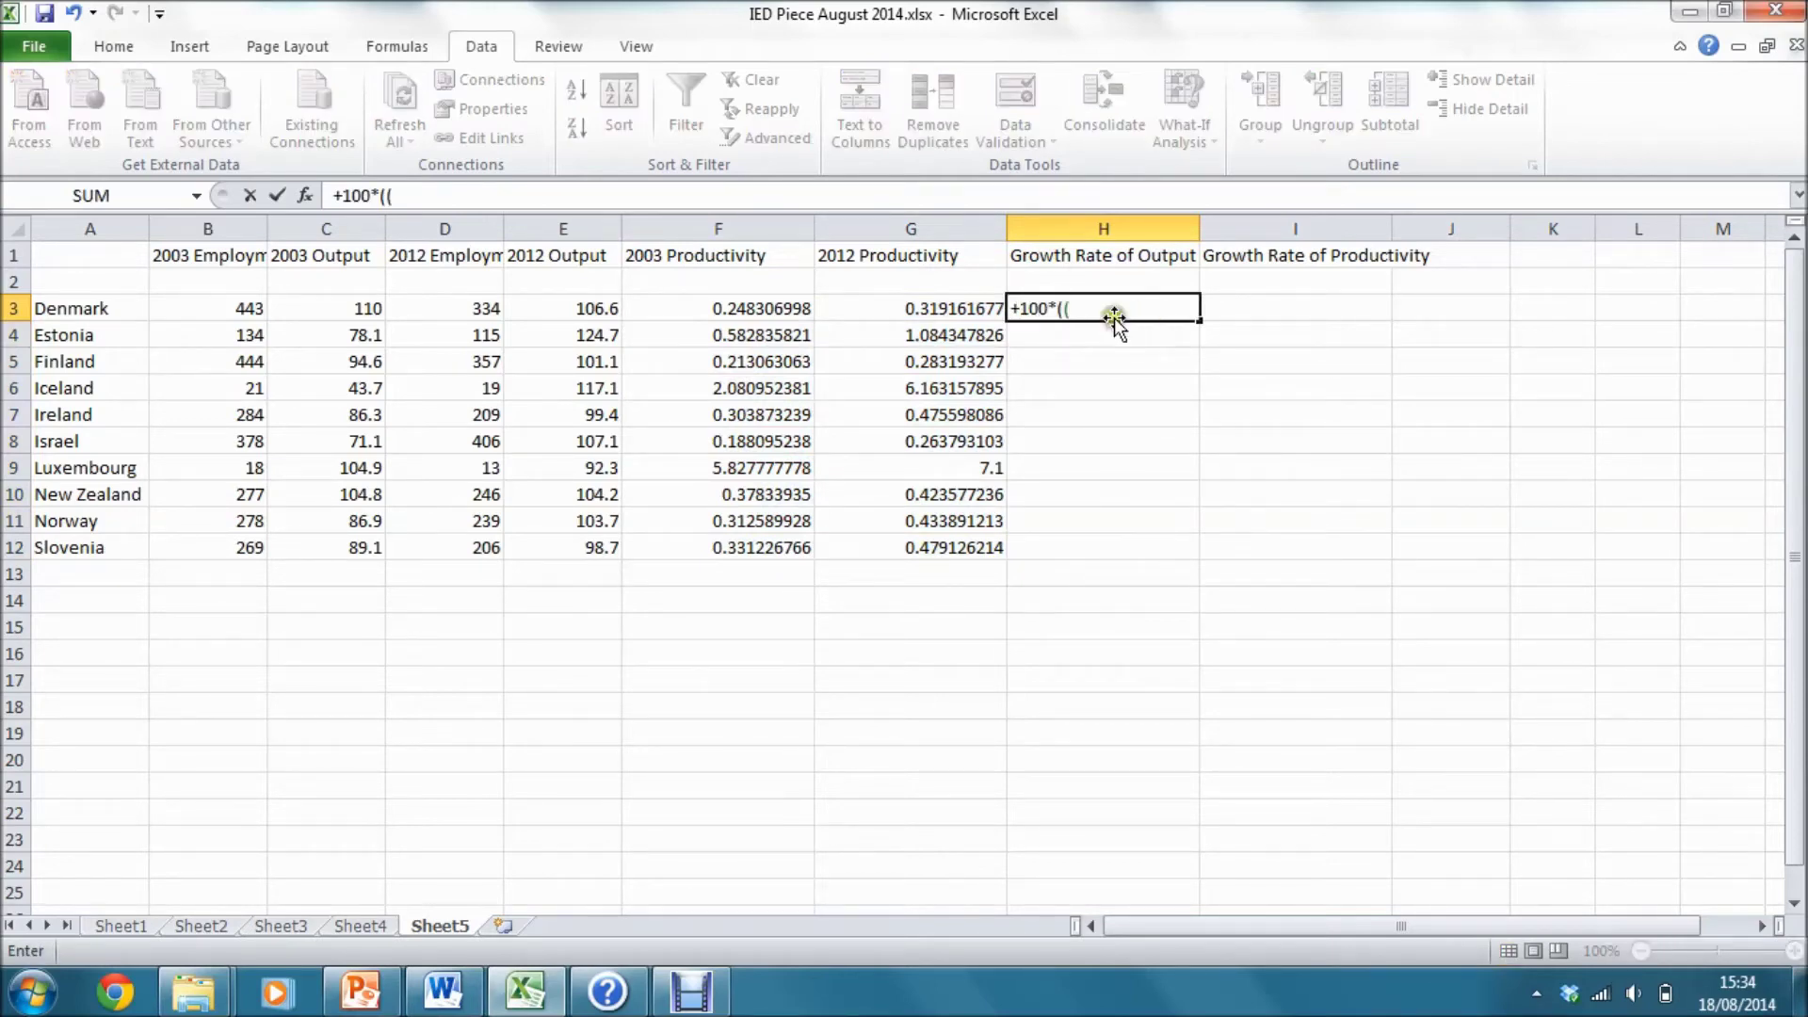
click(586, 314)
text(/)
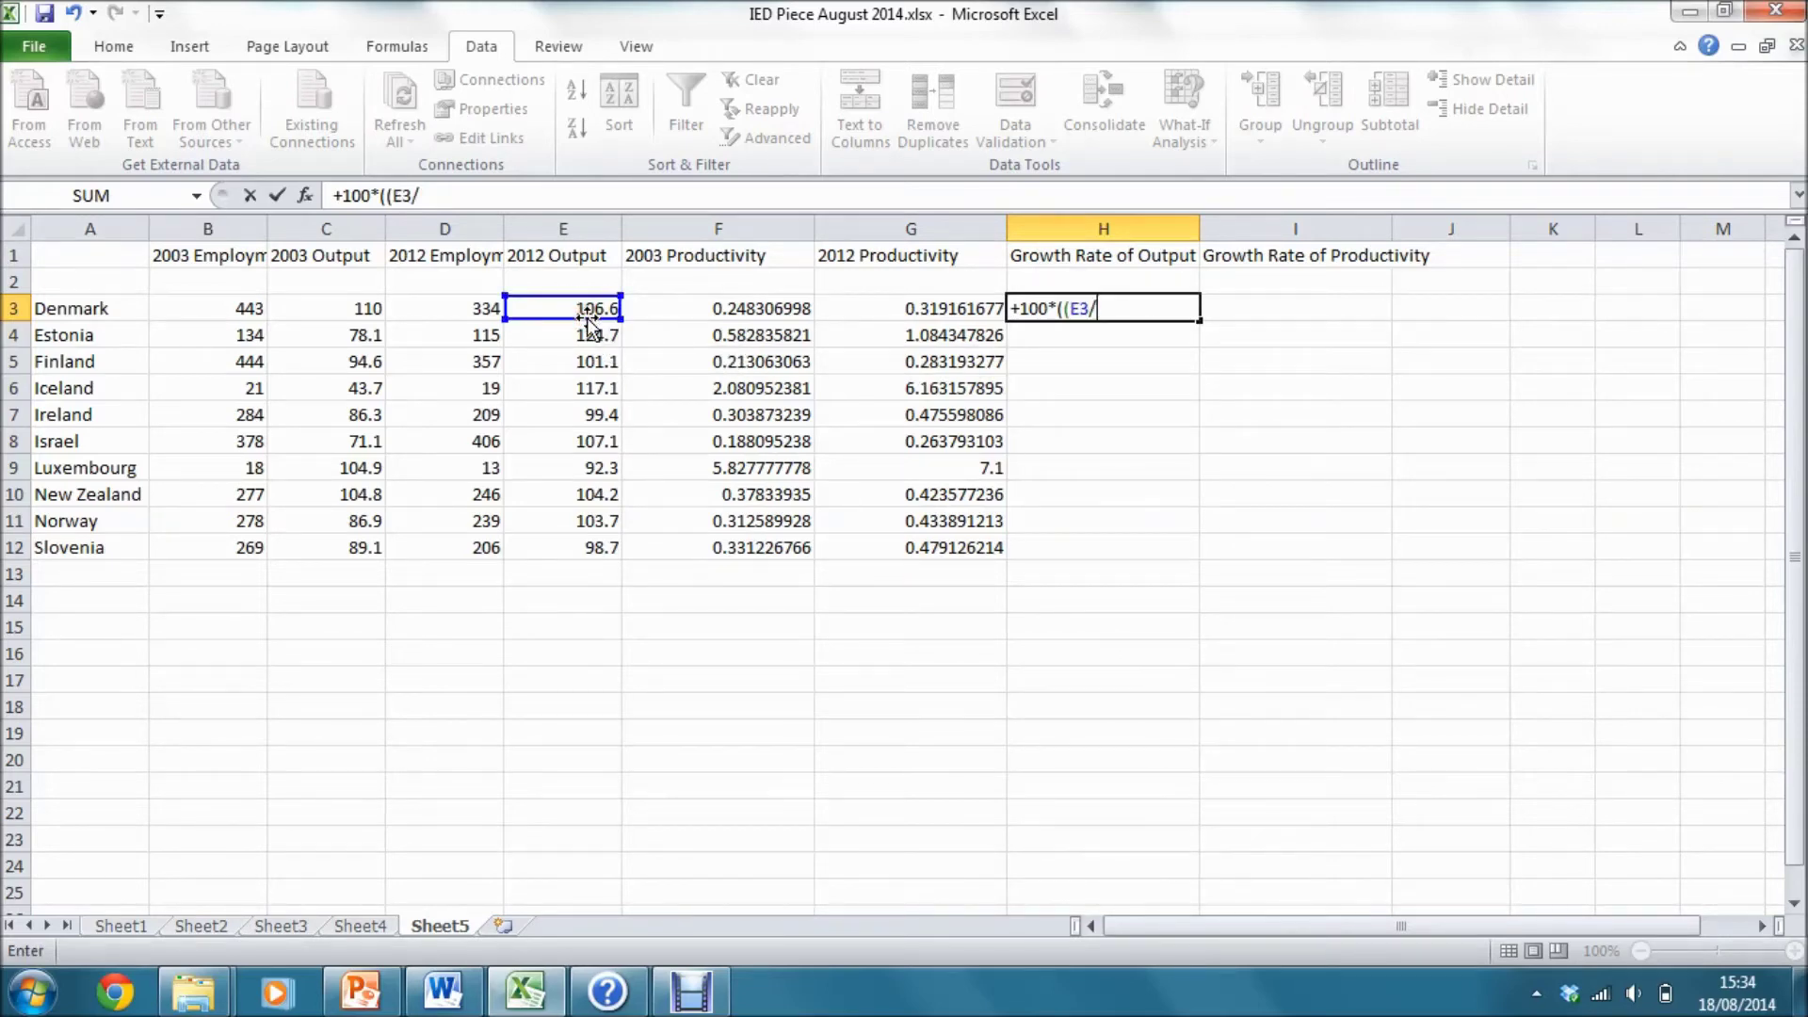
click(347, 301)
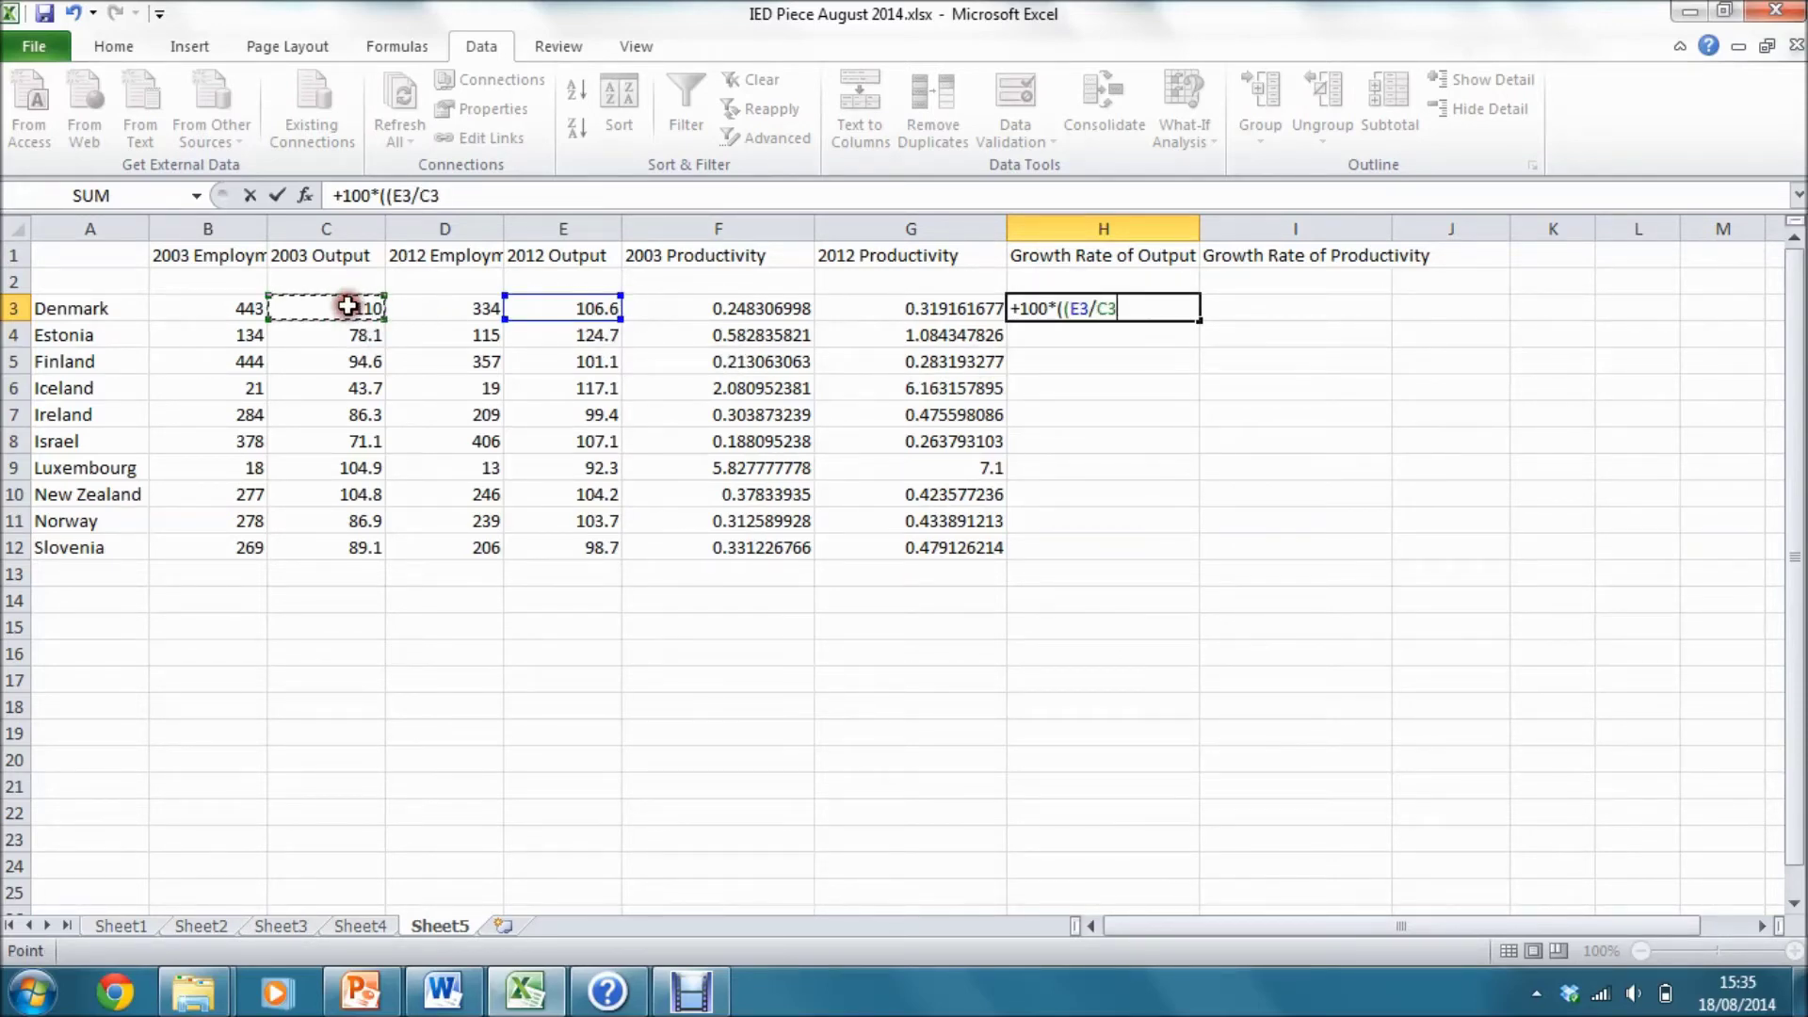
text()^)
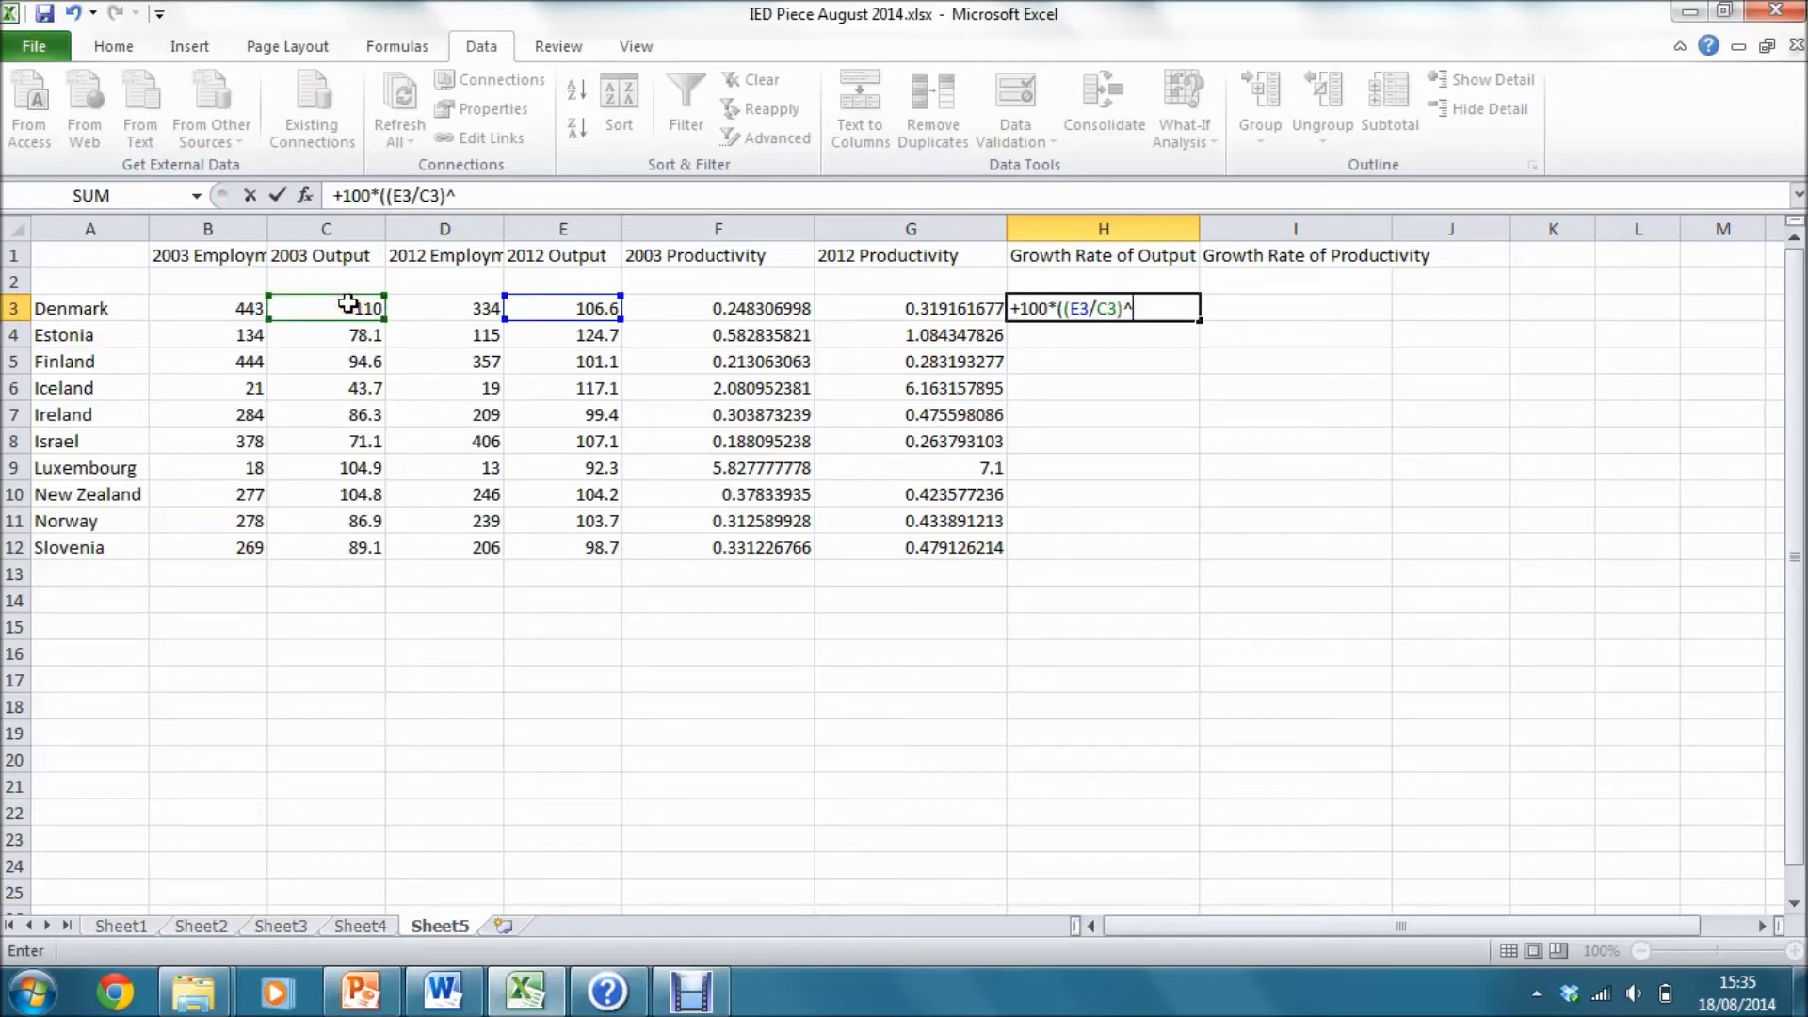
text(0.1-1))
key(Return)
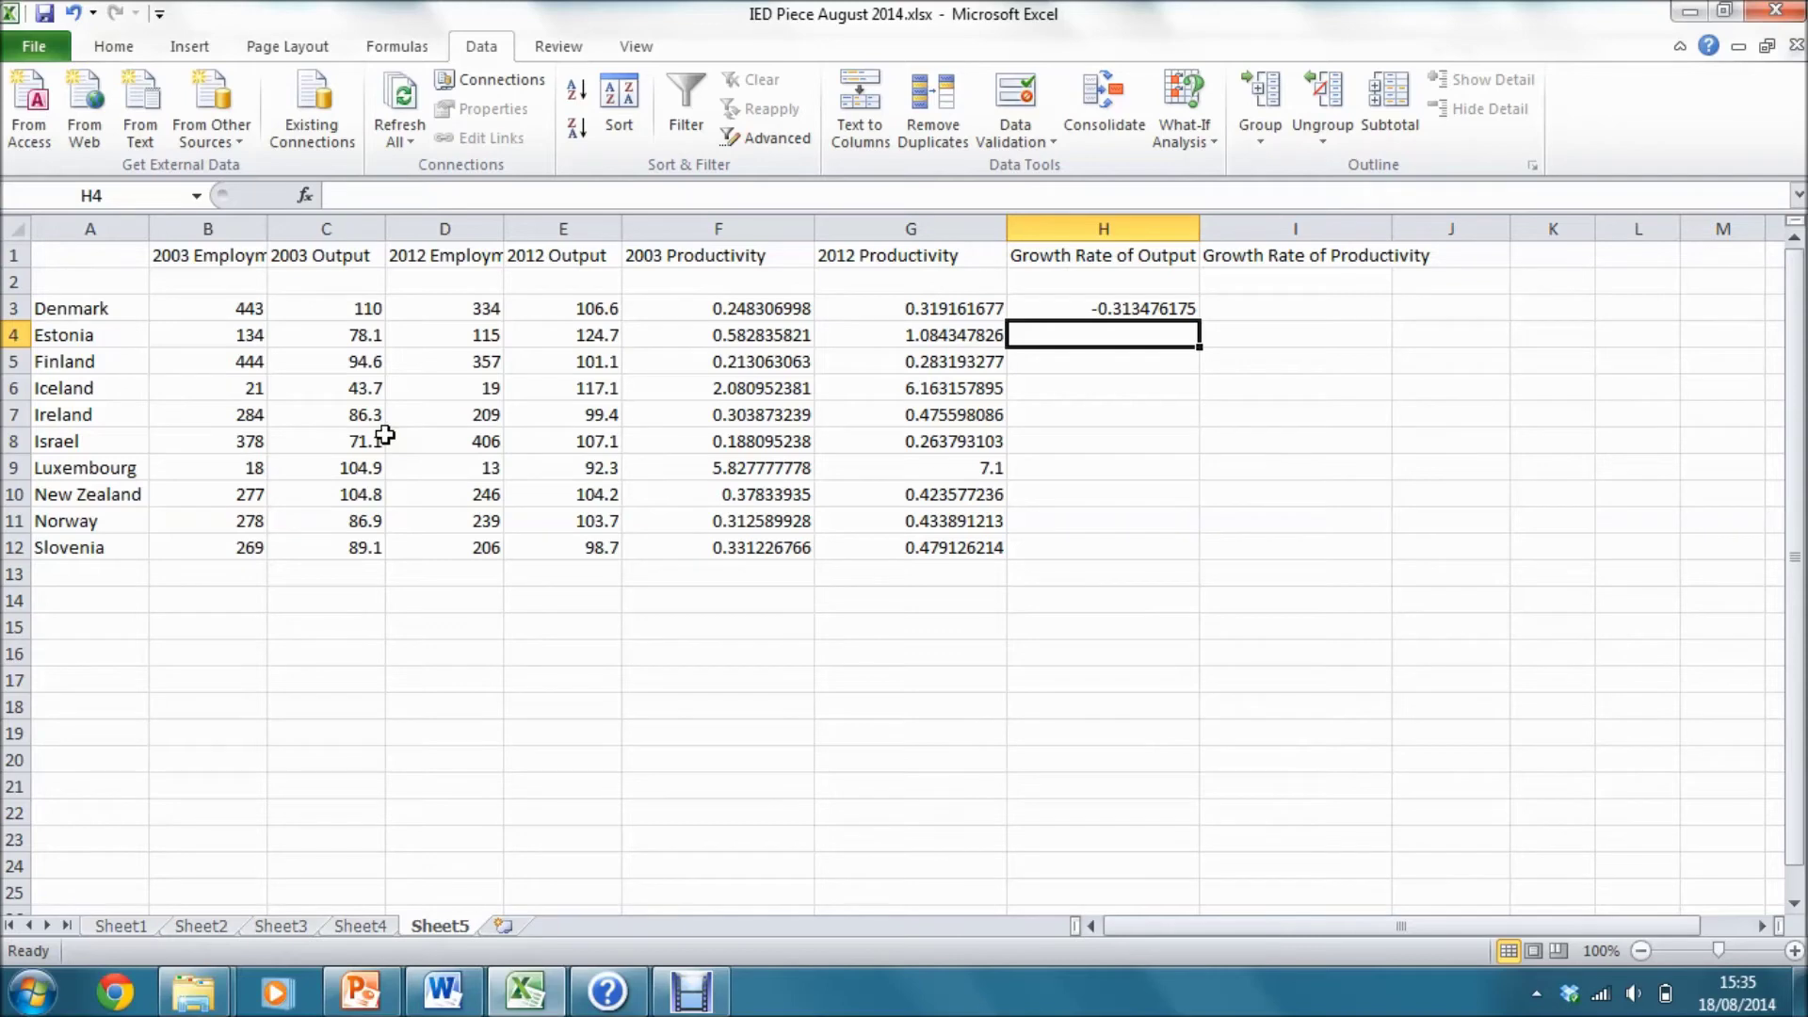
Step: Copy the output growth formula down through H12 for all ten countries
click(1108, 309)
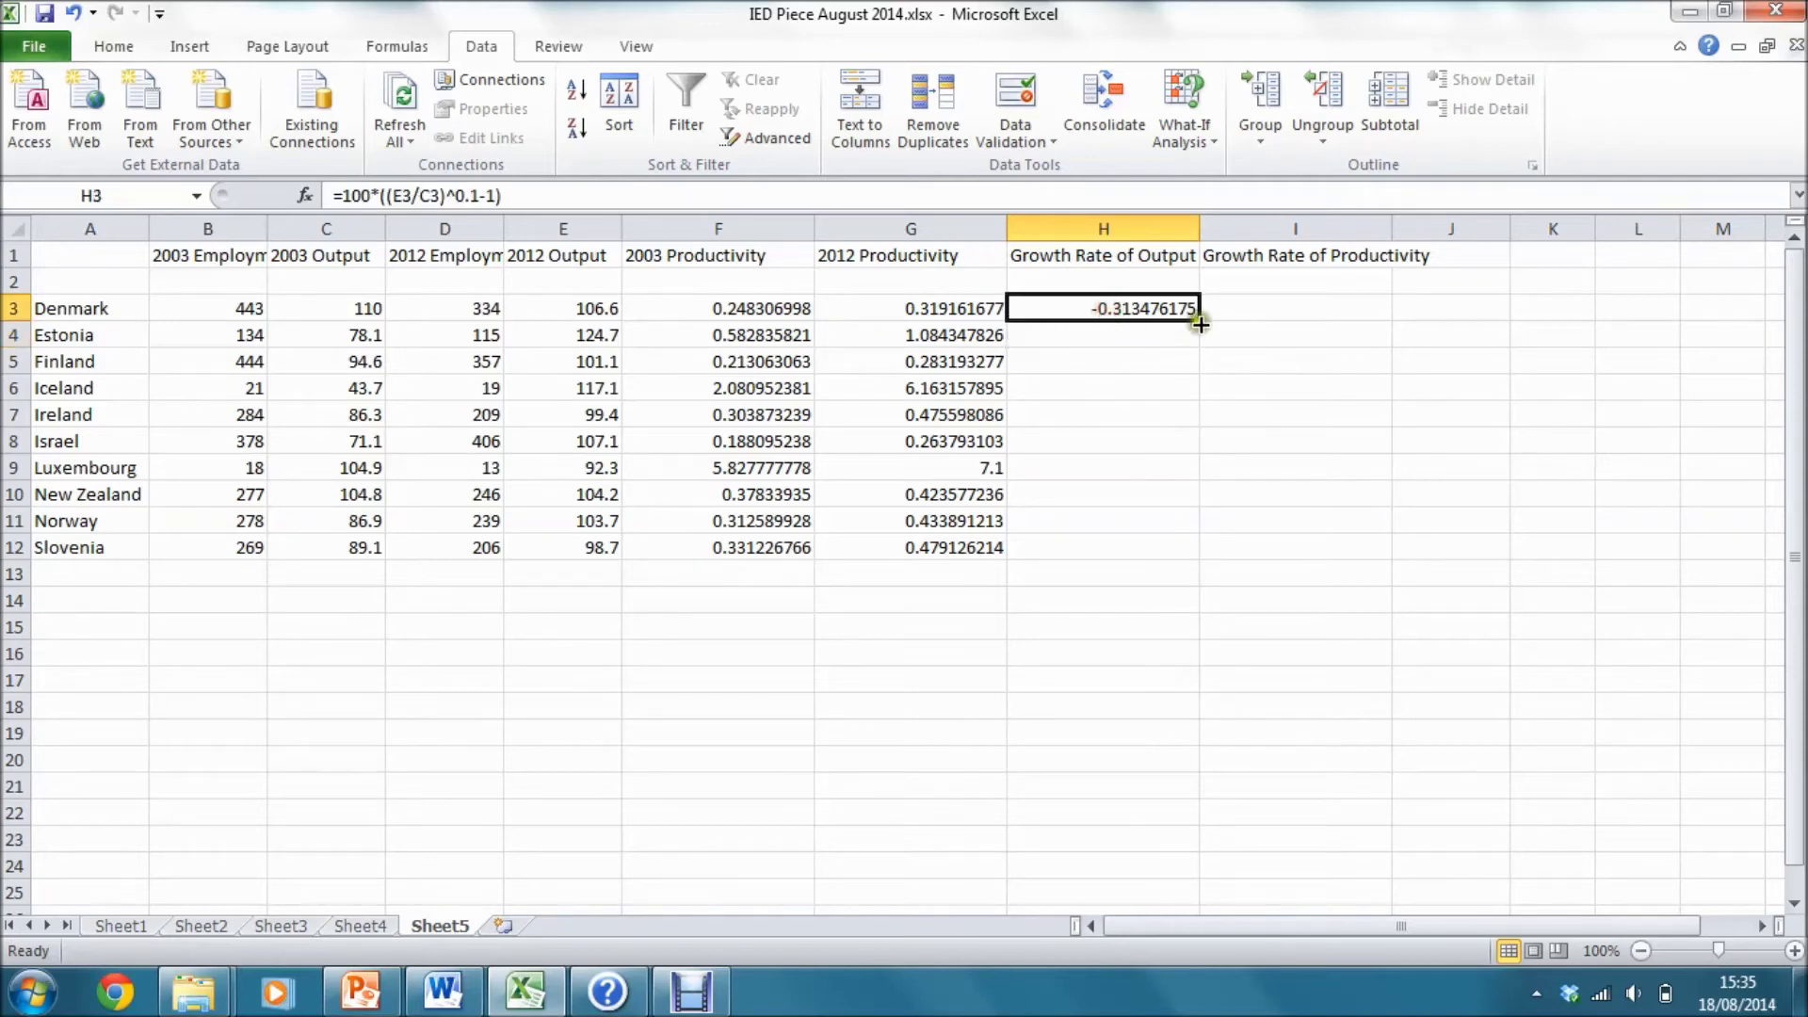
drag(1200, 324, 1208, 550)
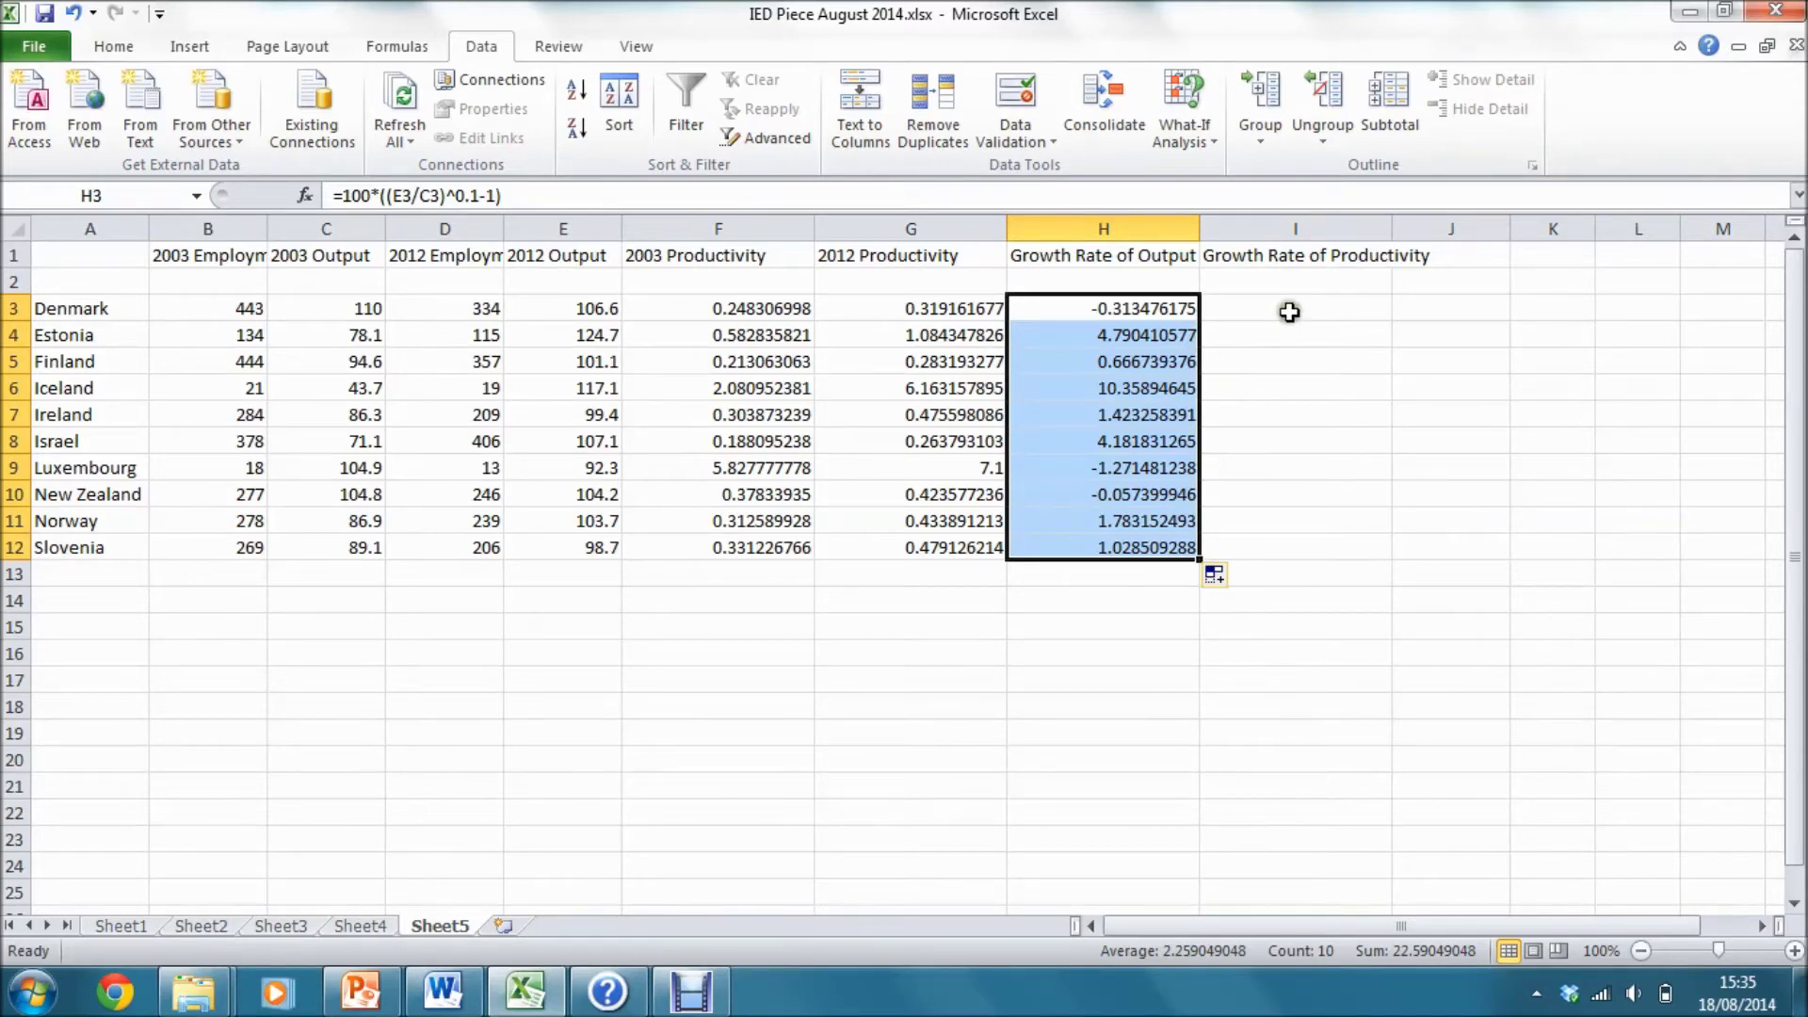
click(1289, 311)
Step: Enter =+100*((G3/F3)^0.1-1) in I3 and fill it down to I12
text(+)
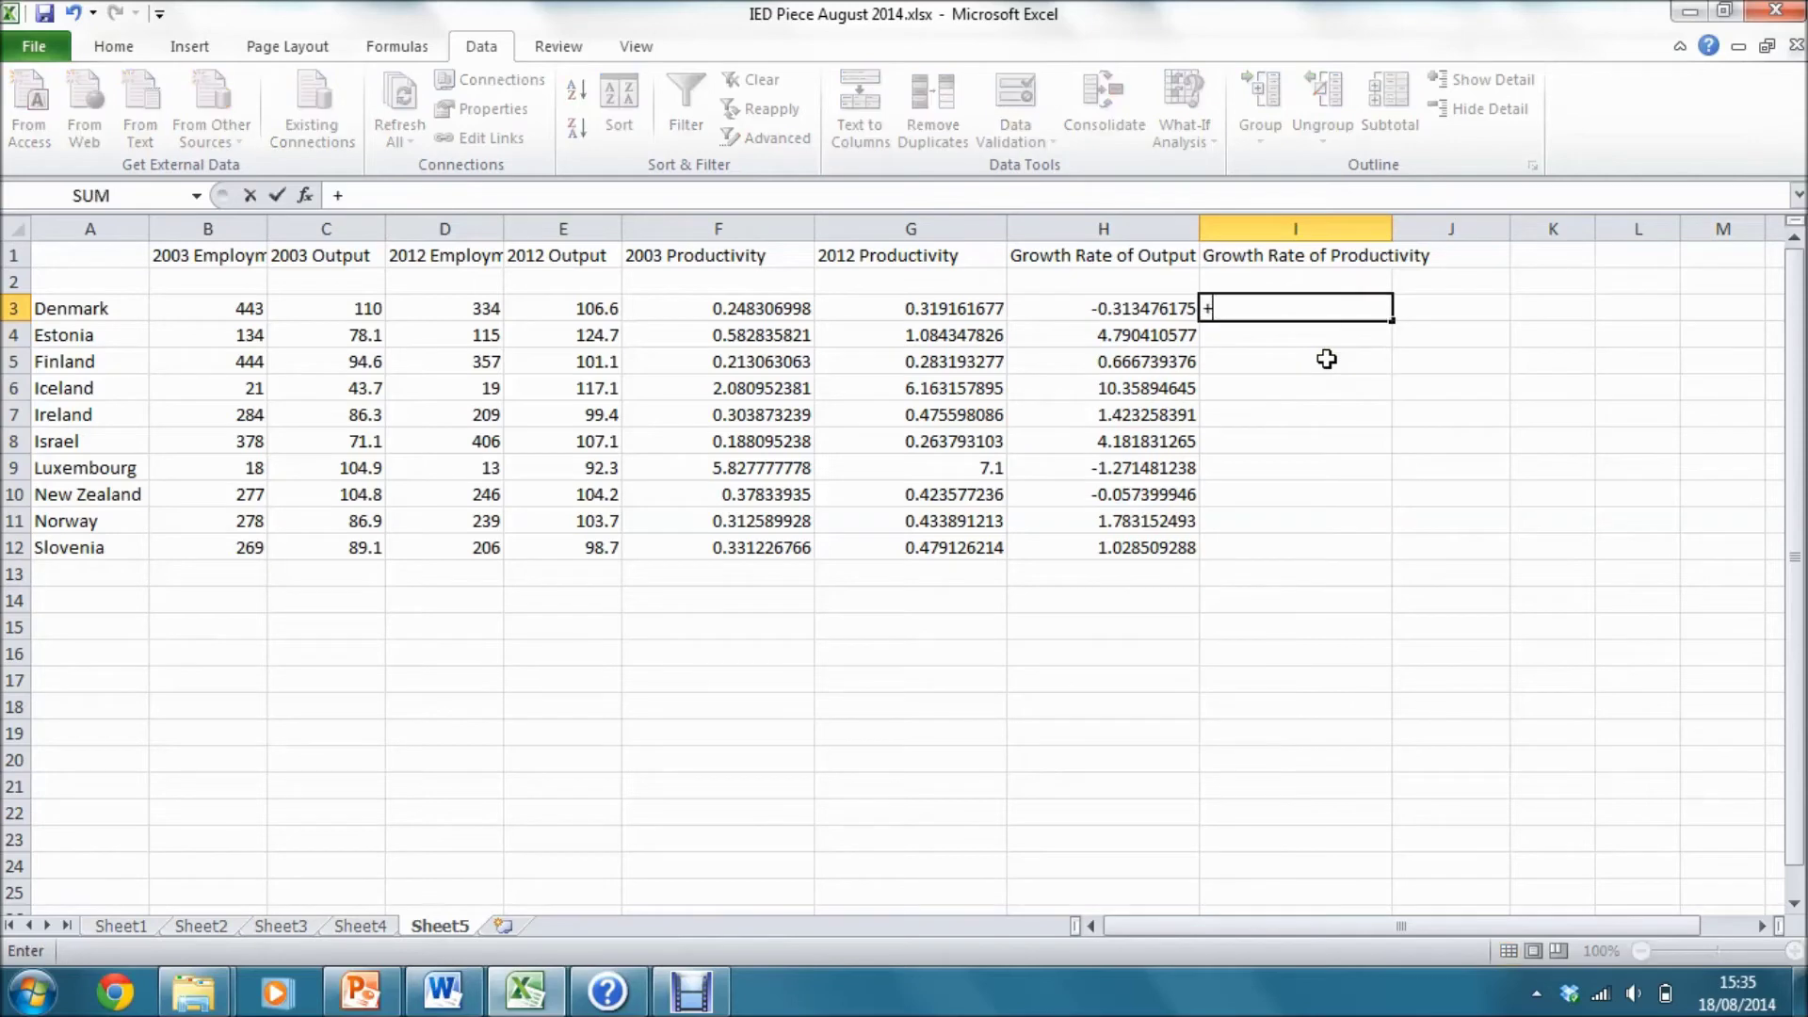
text(100*(()
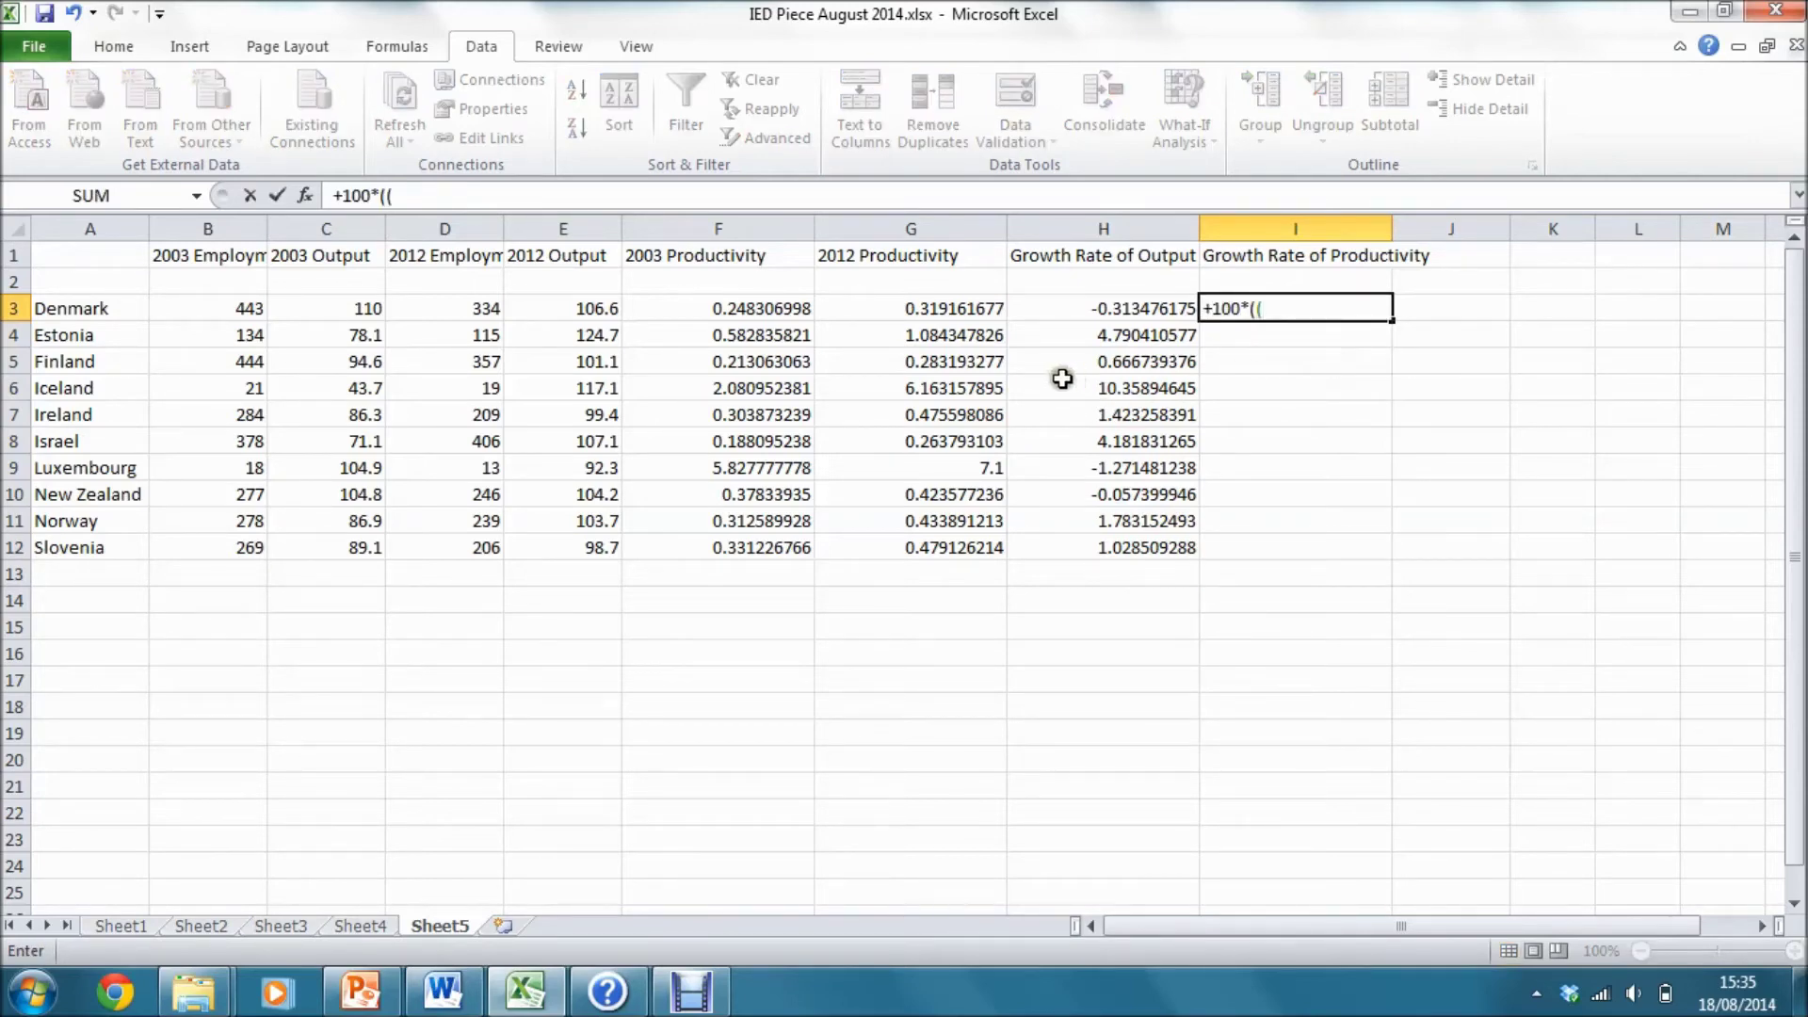
click(939, 308)
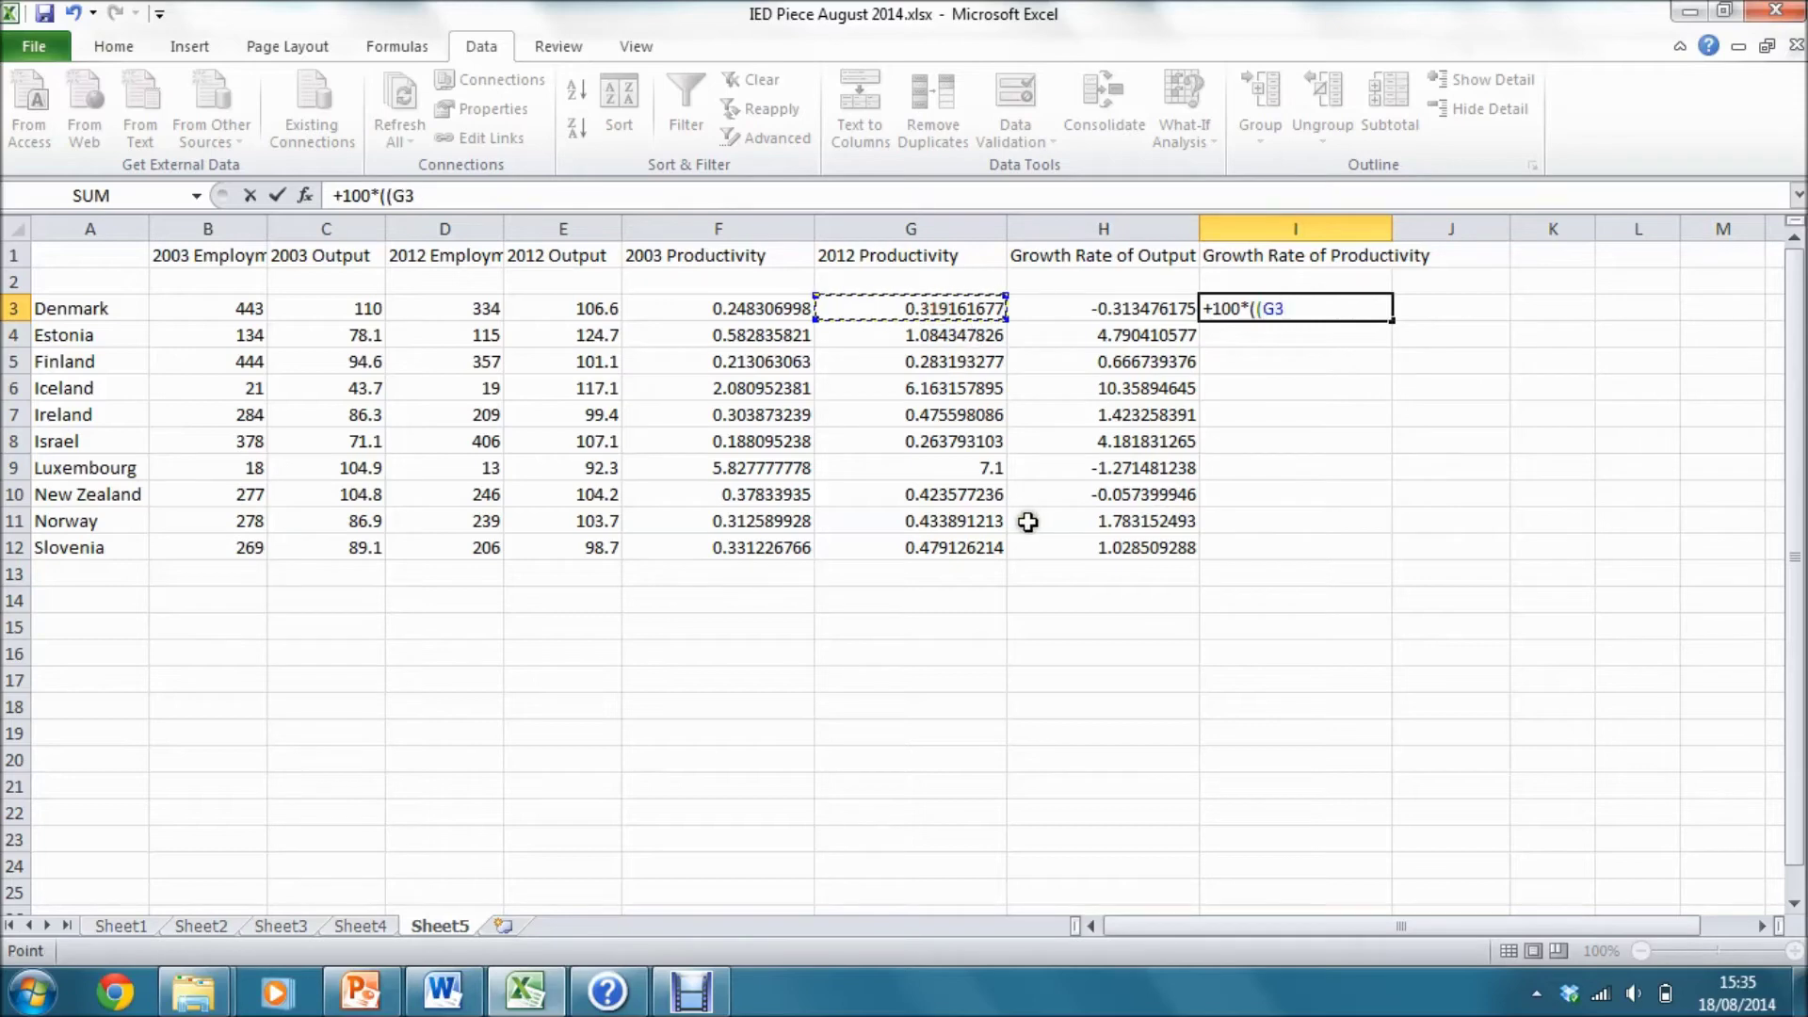
text(/)
click(745, 314)
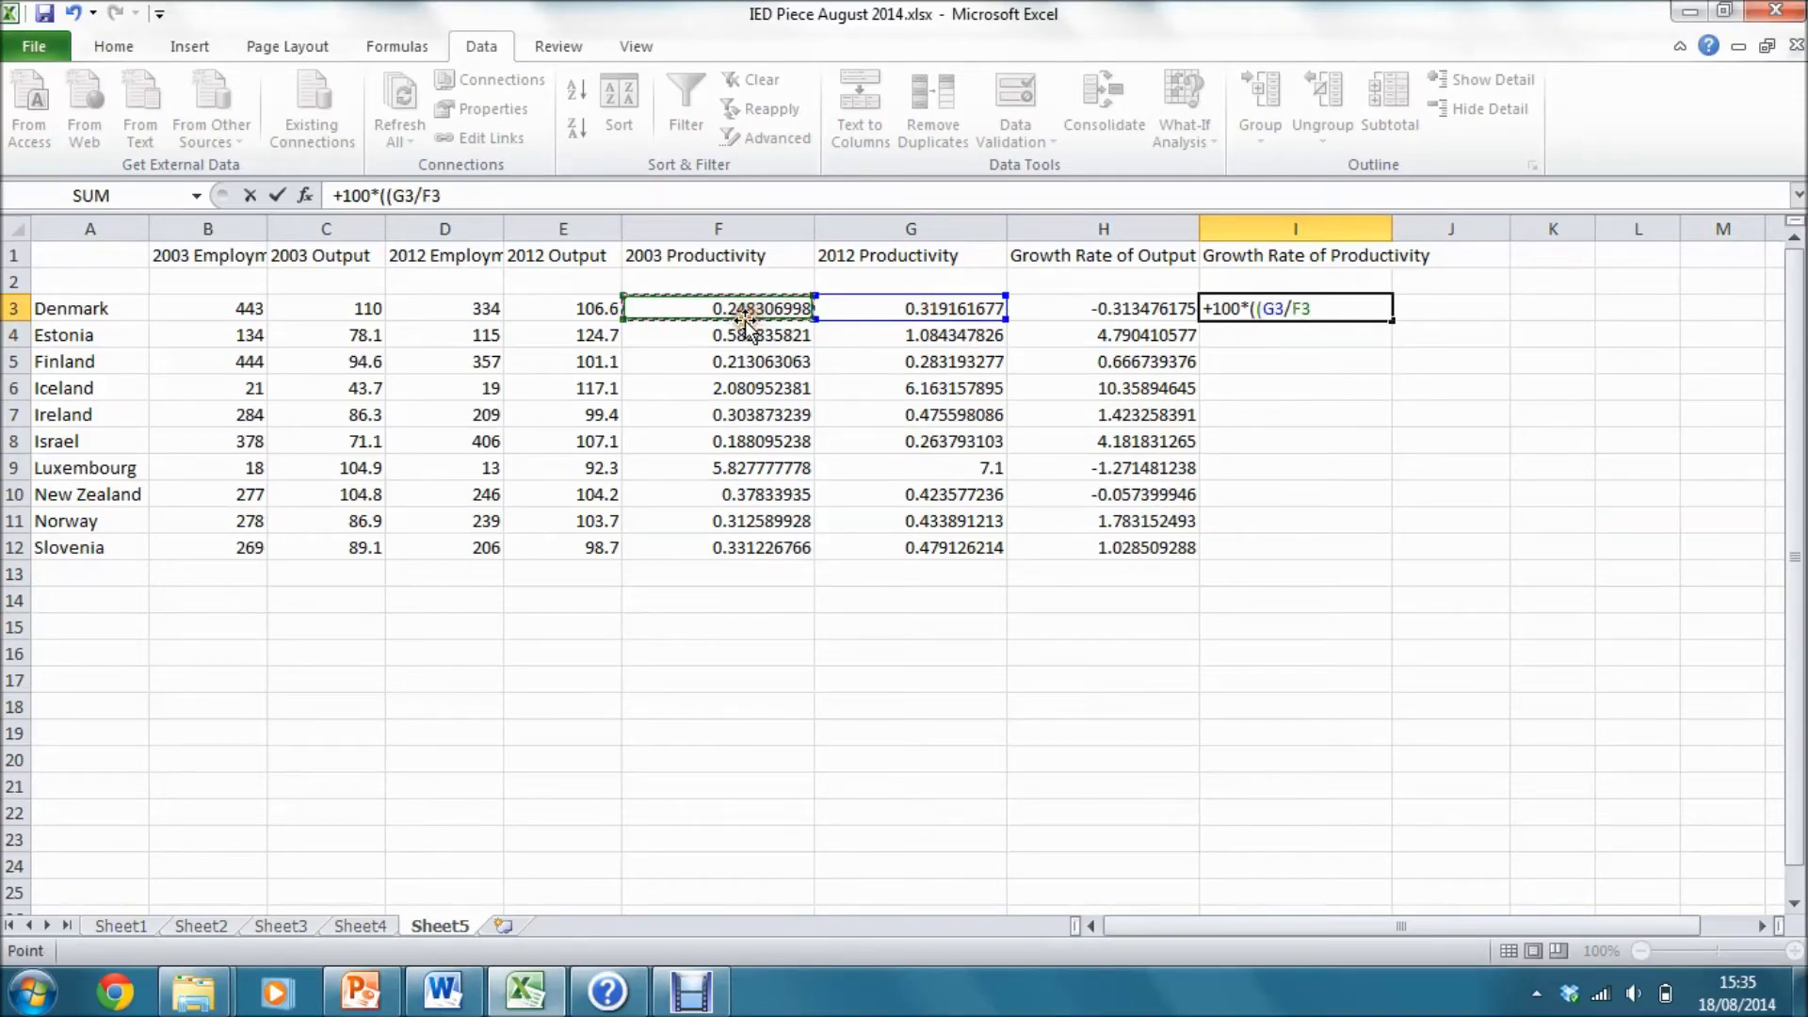
text()^0.1)
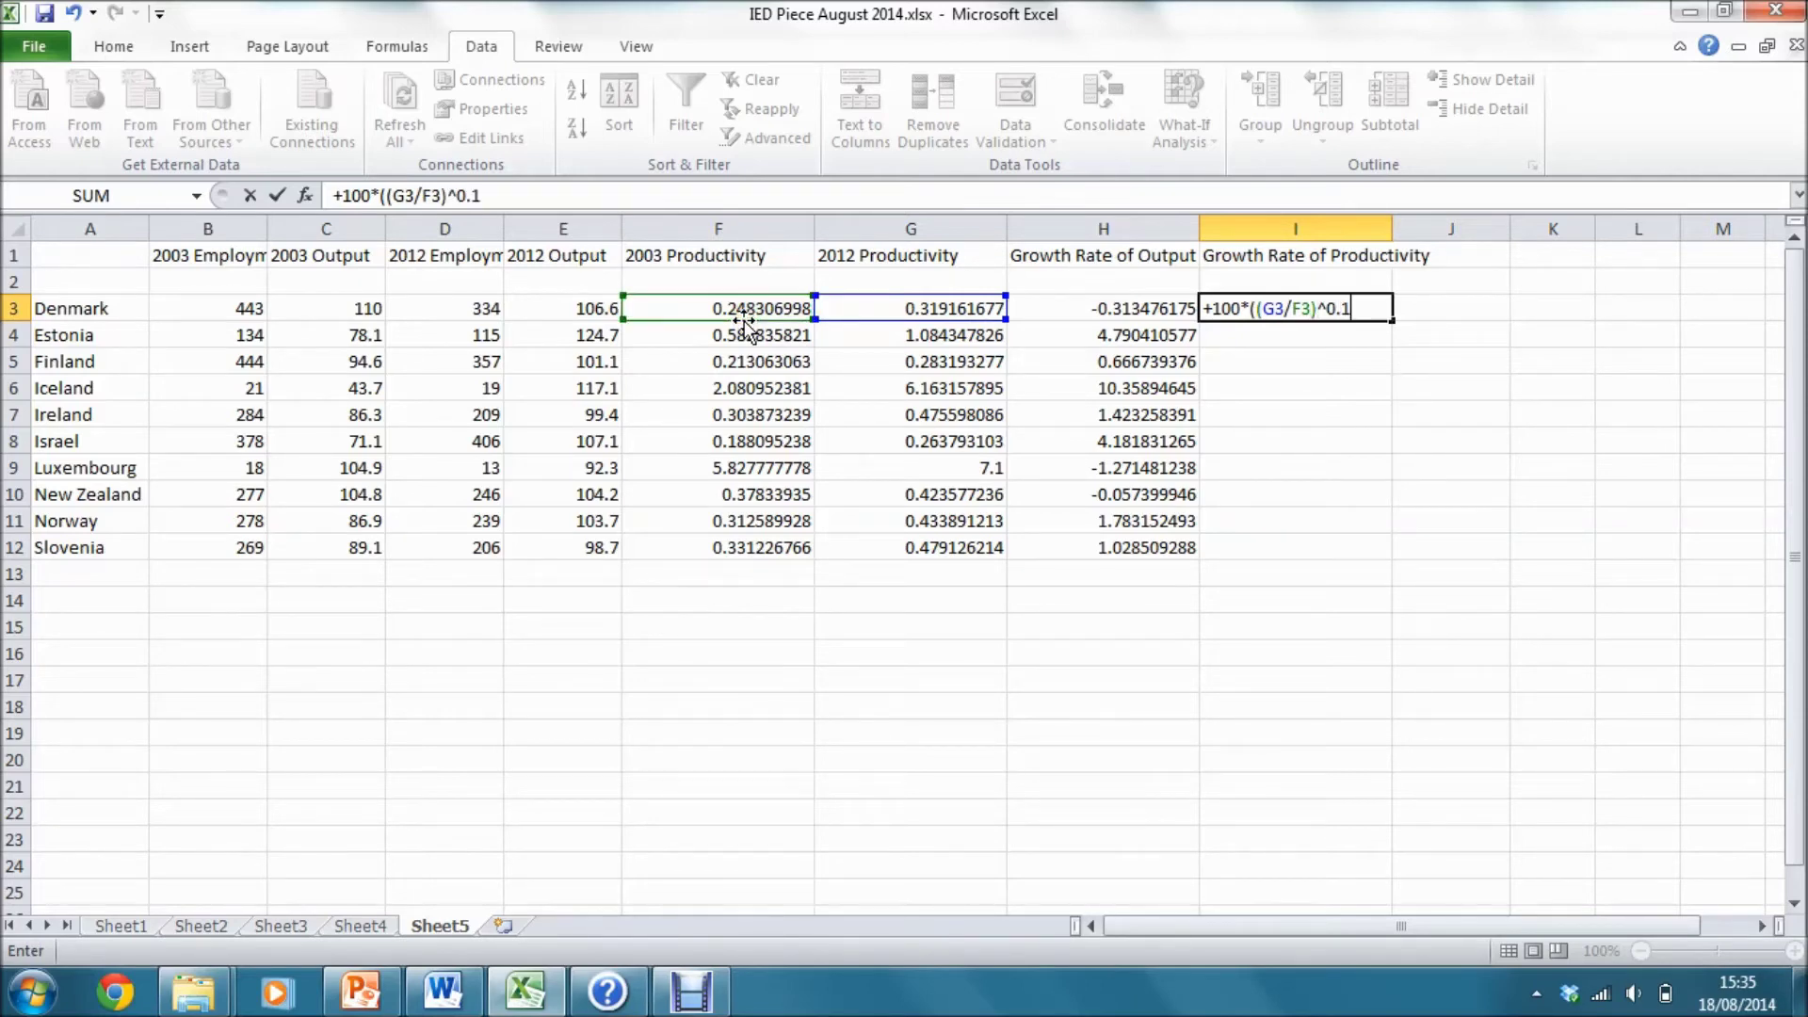
text(-1)
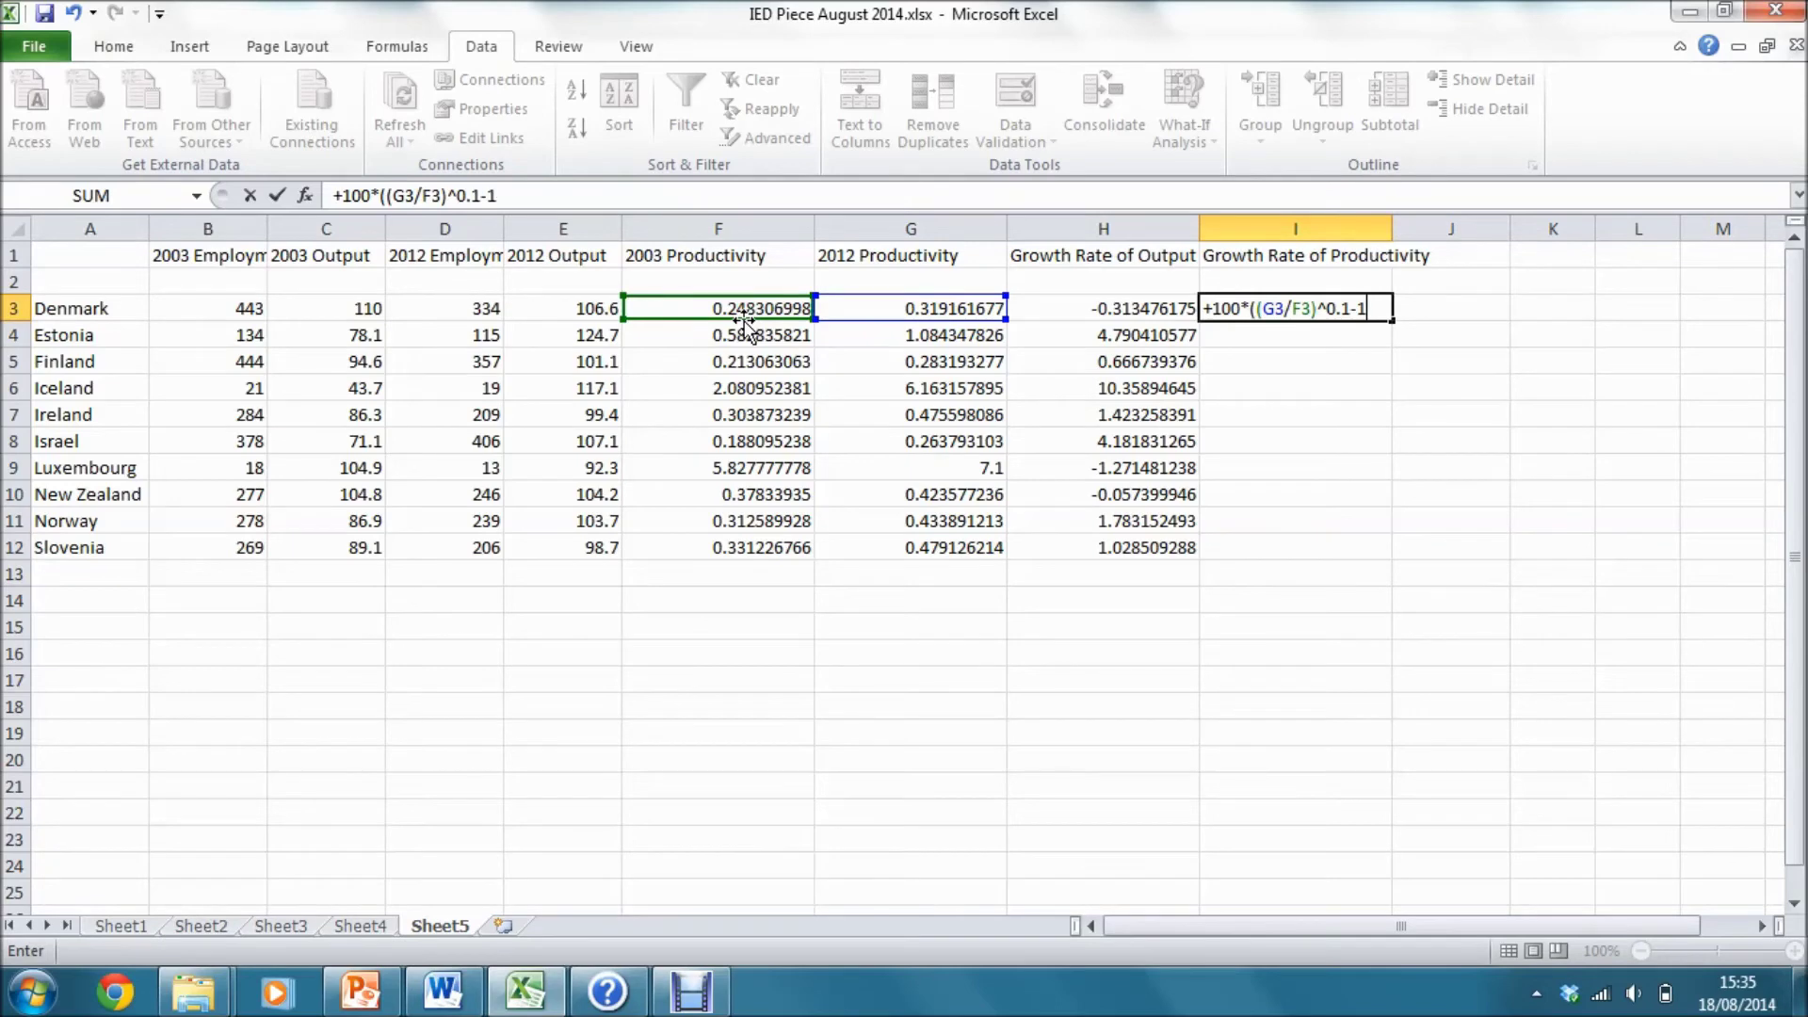
text())
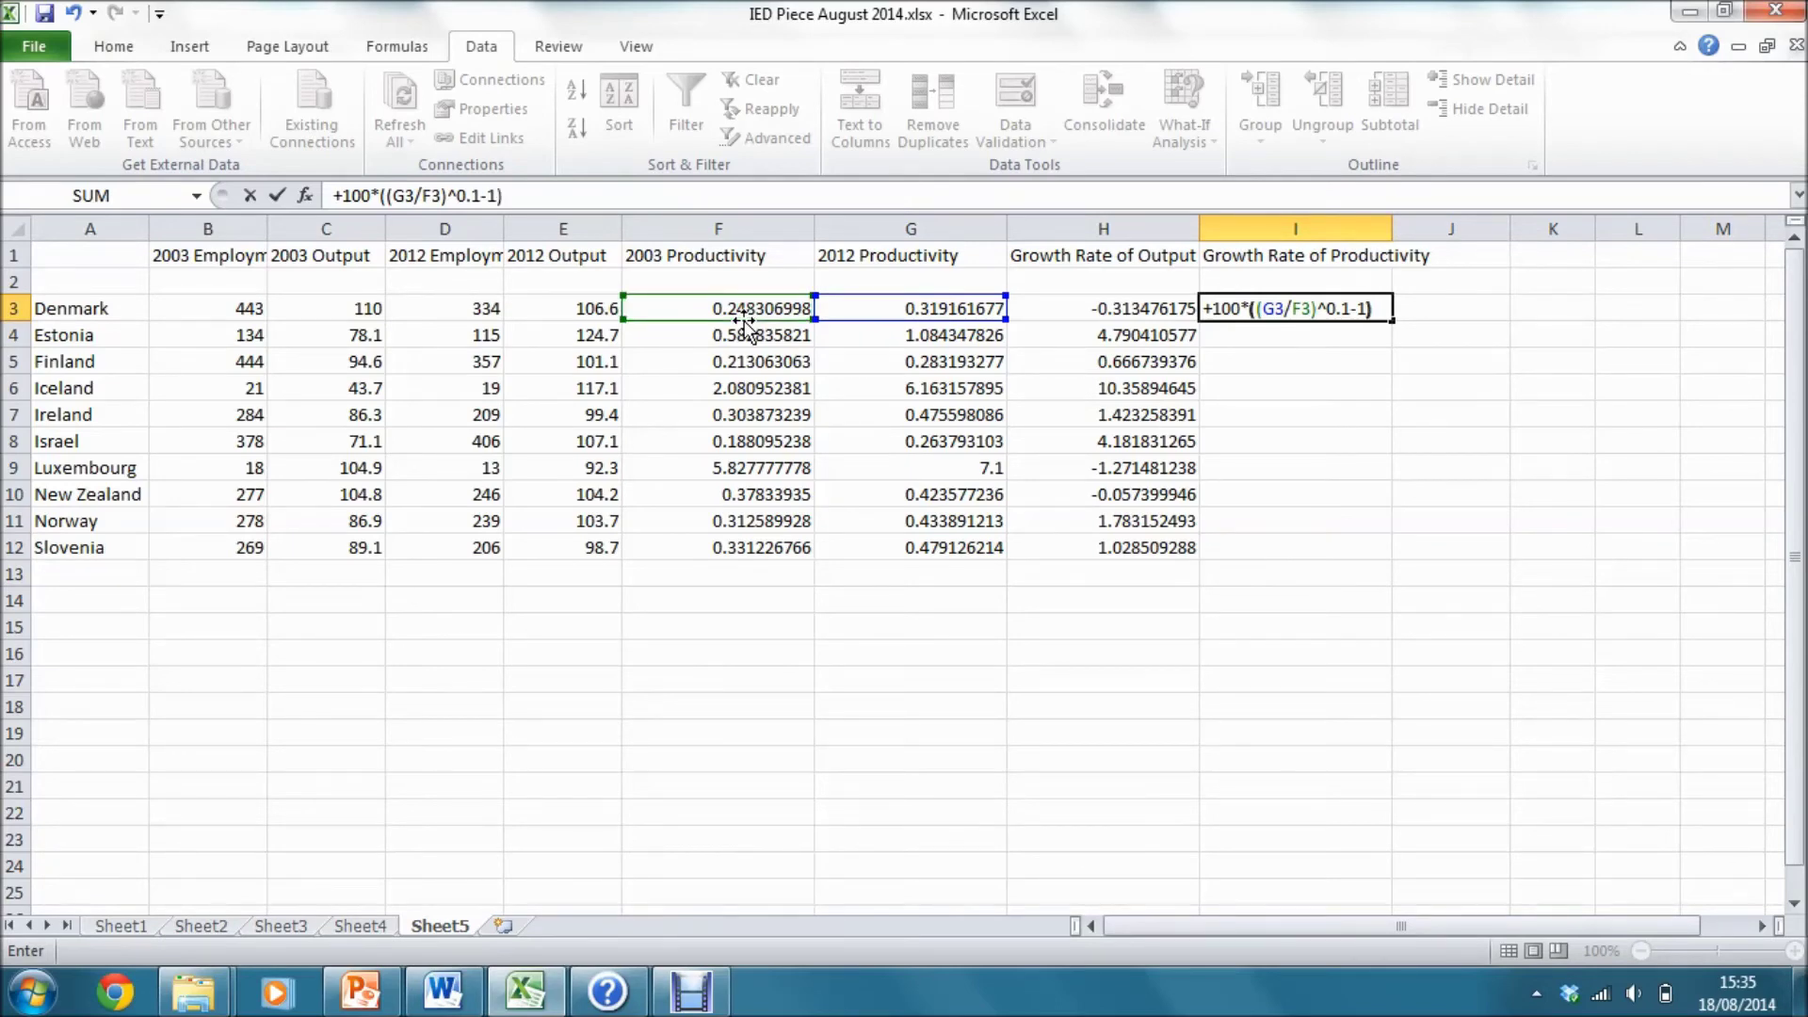
key(Return)
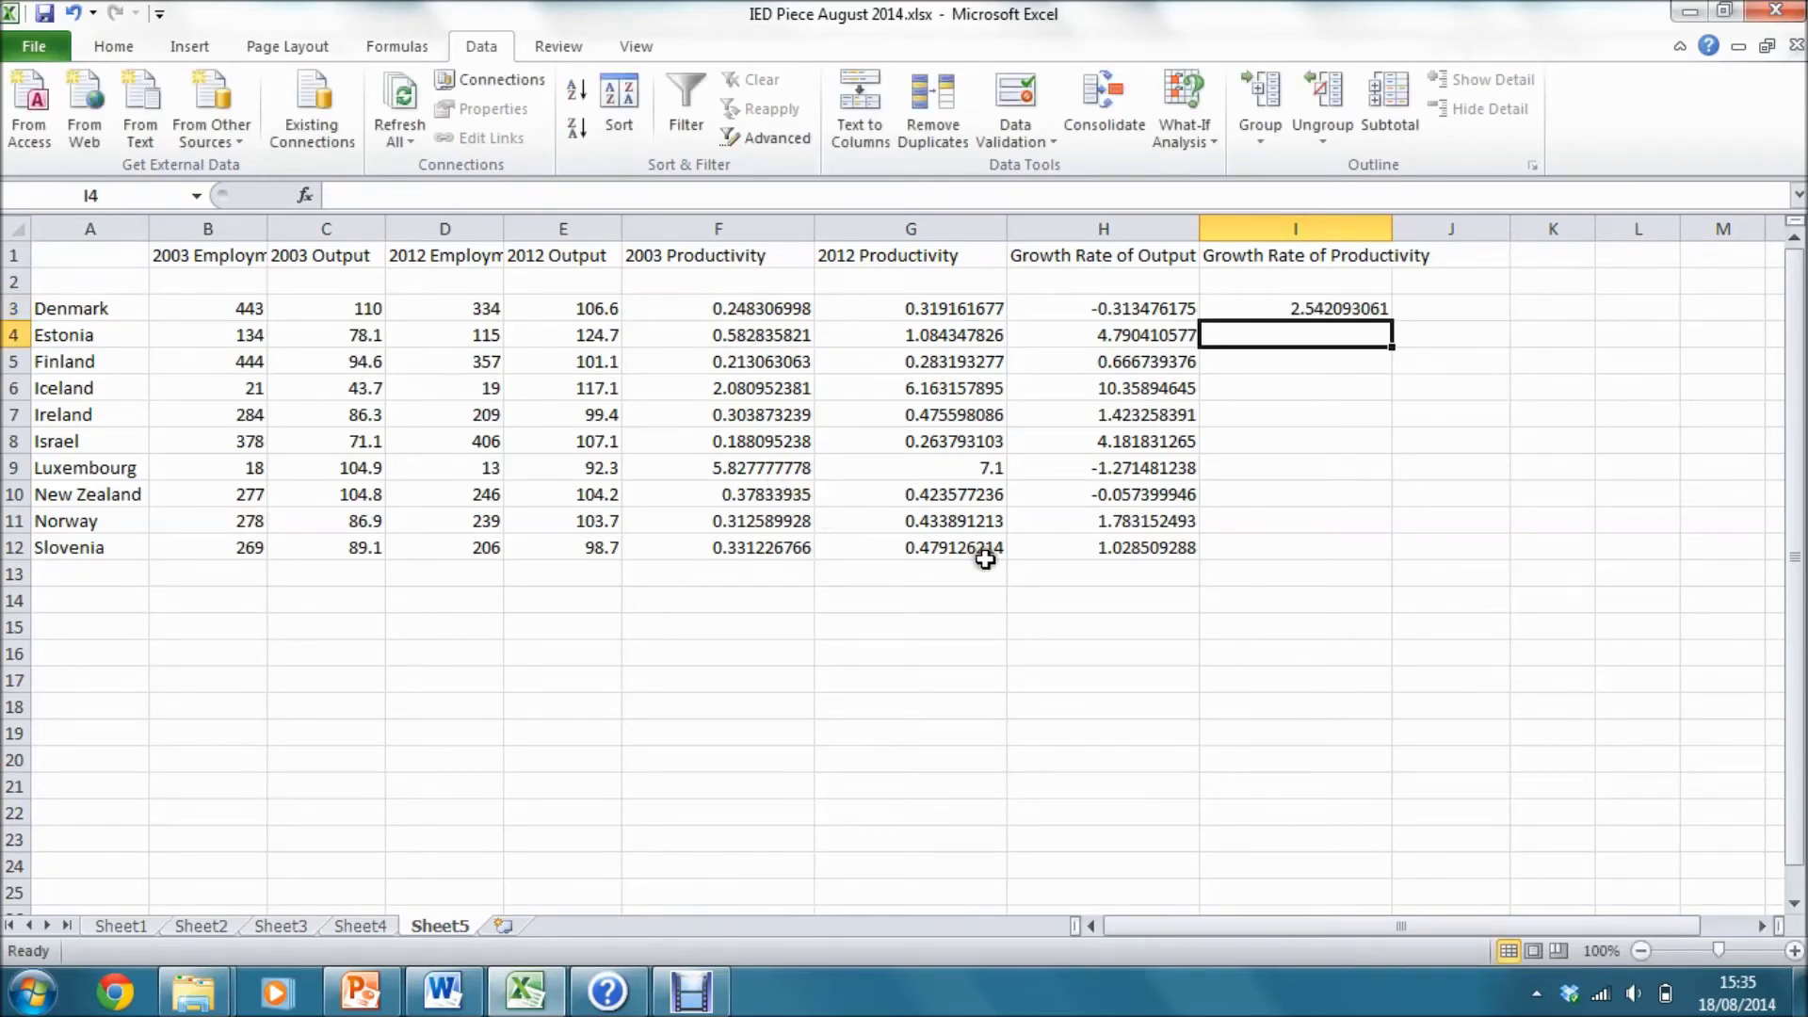
click(1282, 311)
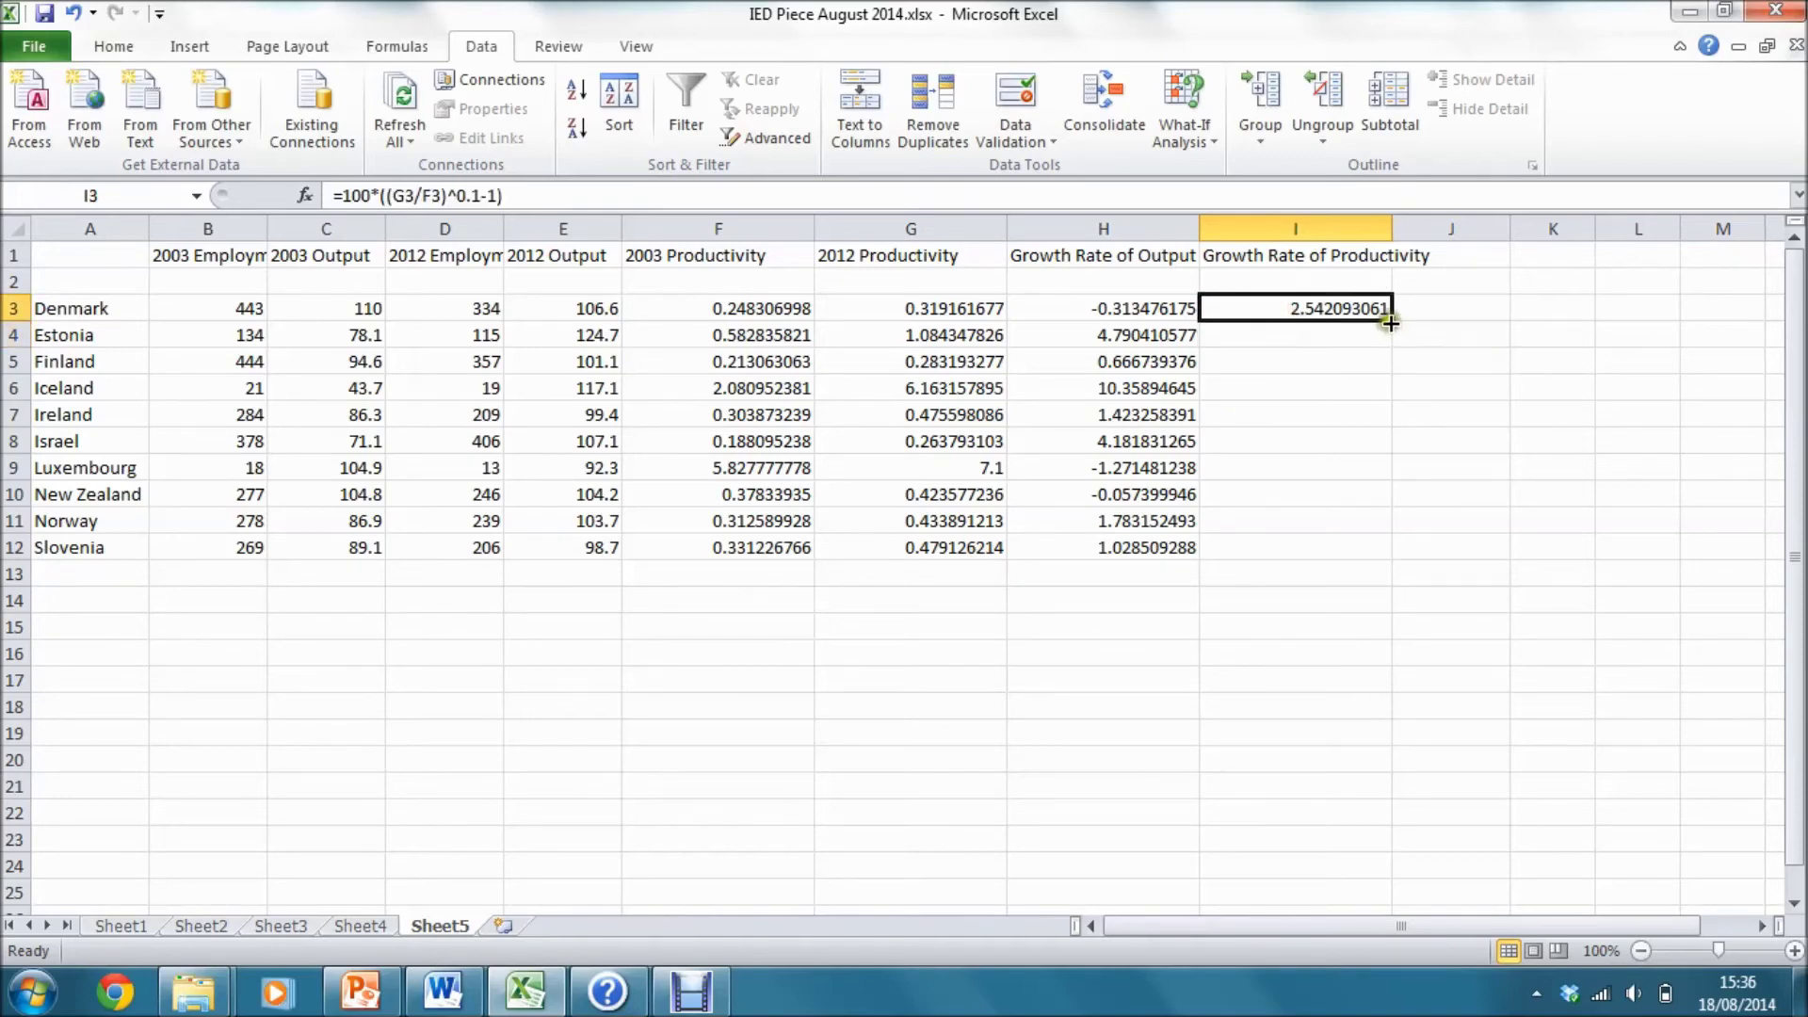
drag(1391, 322, 1390, 563)
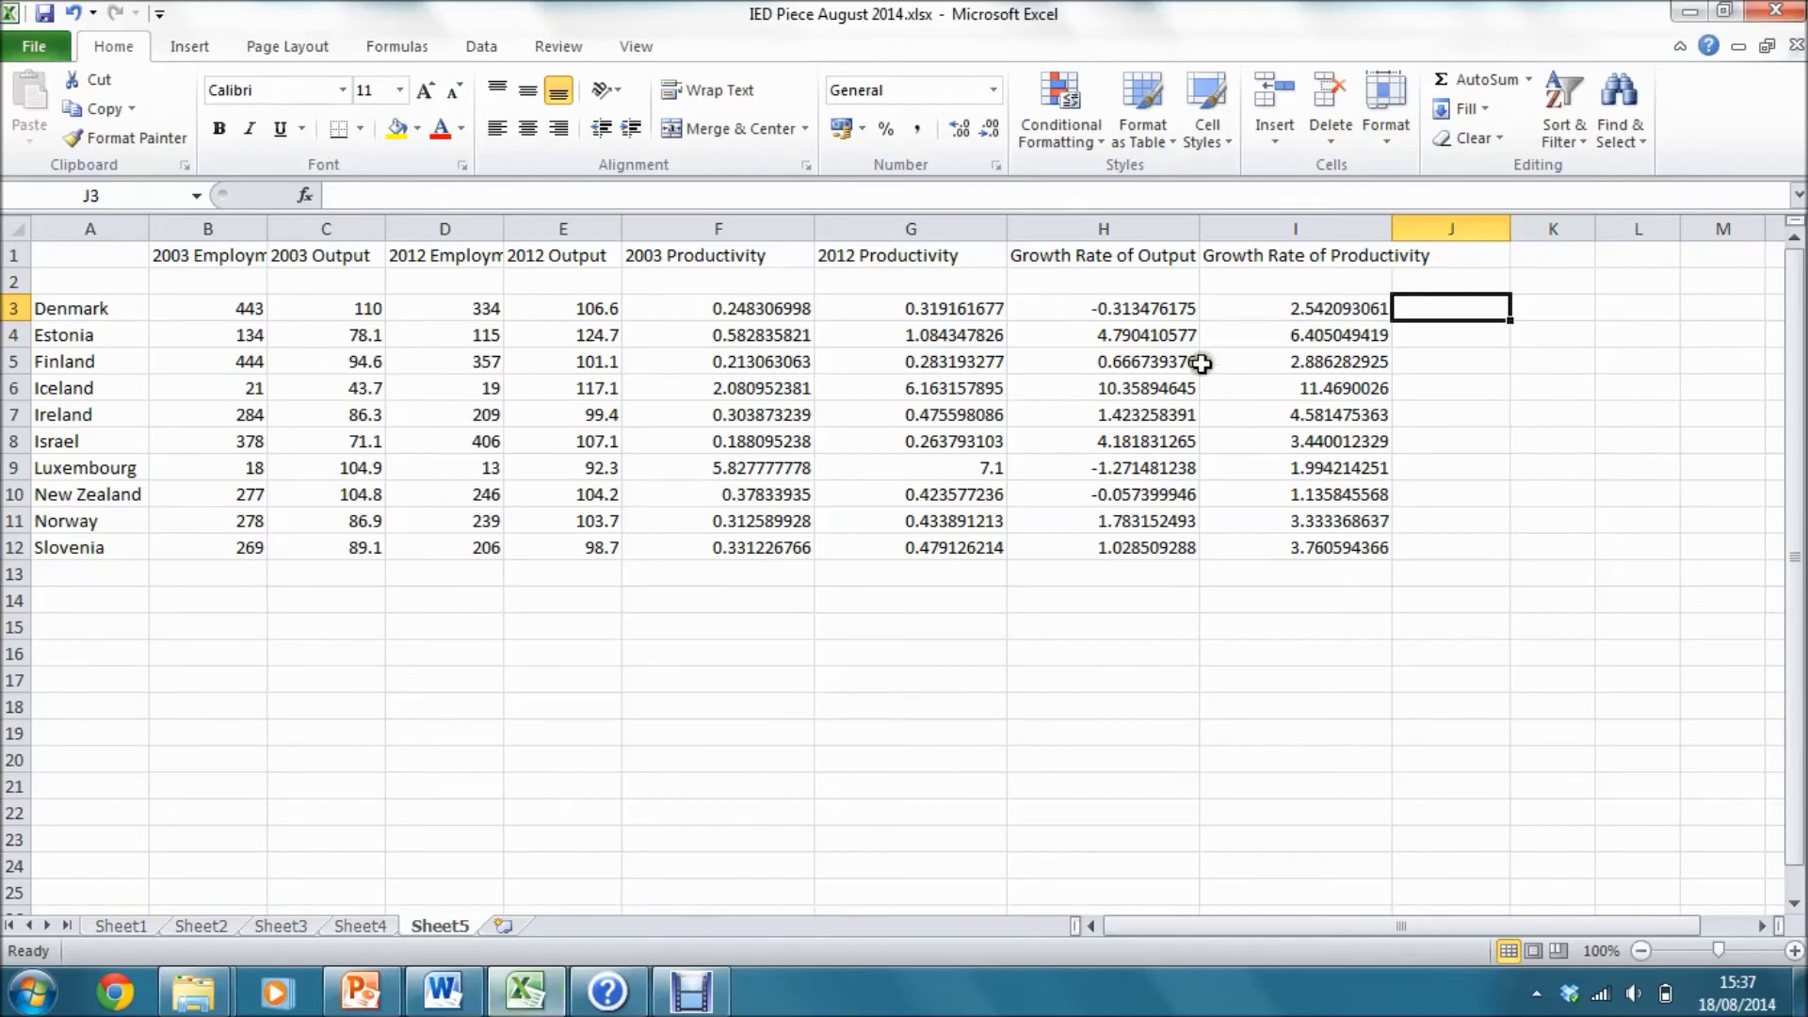
Step: Insert a Scatter with only Markers chart from the growth-rate range H3:I12
drag(1121, 308, 1344, 551)
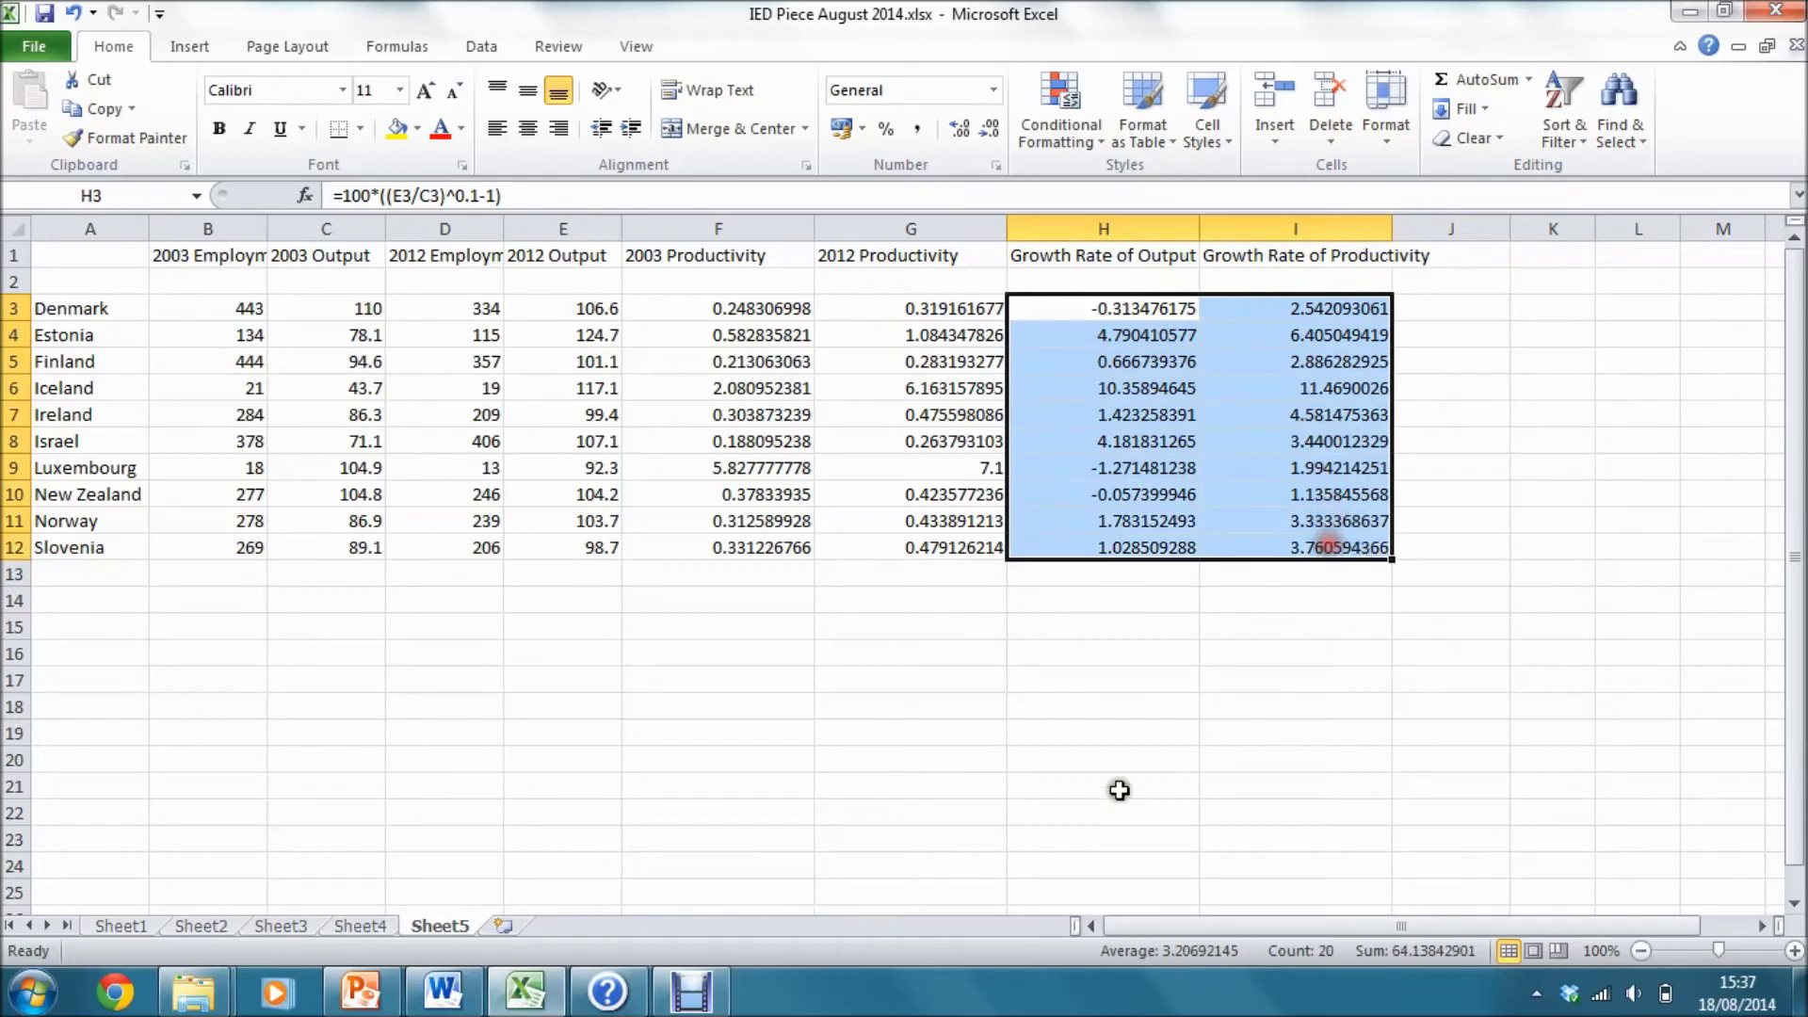
click(189, 46)
click(781, 99)
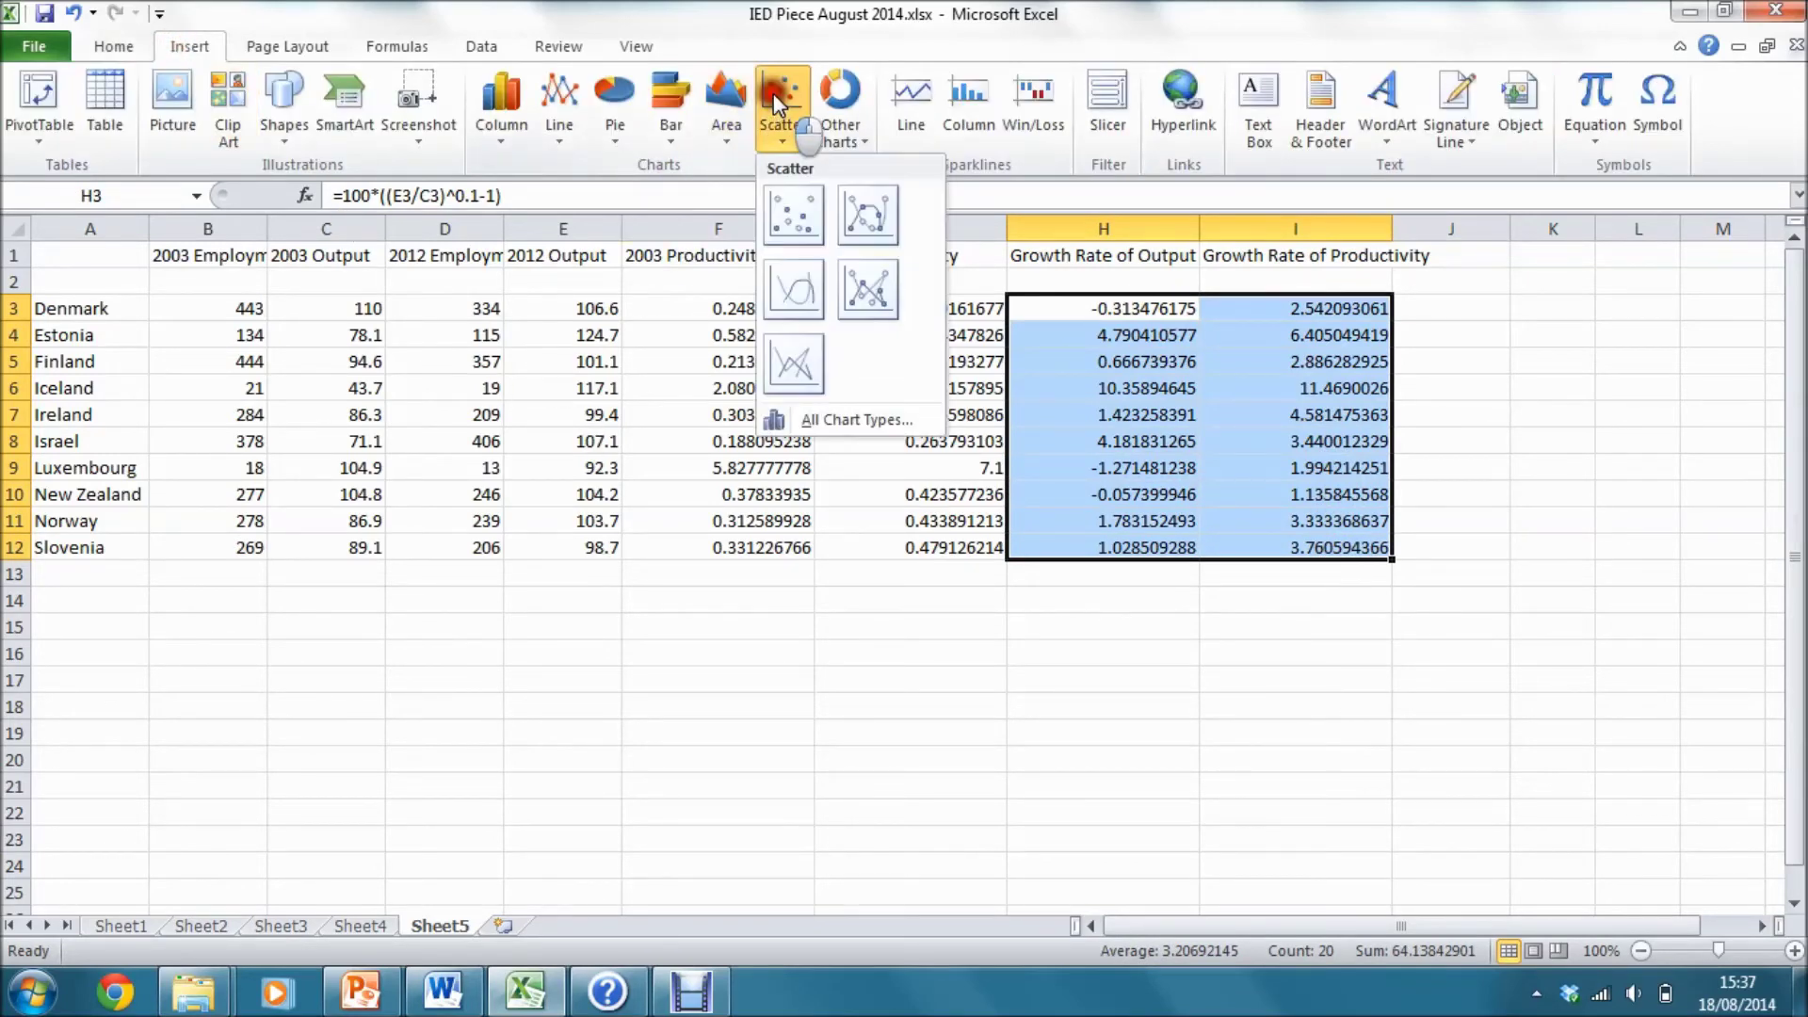
click(787, 220)
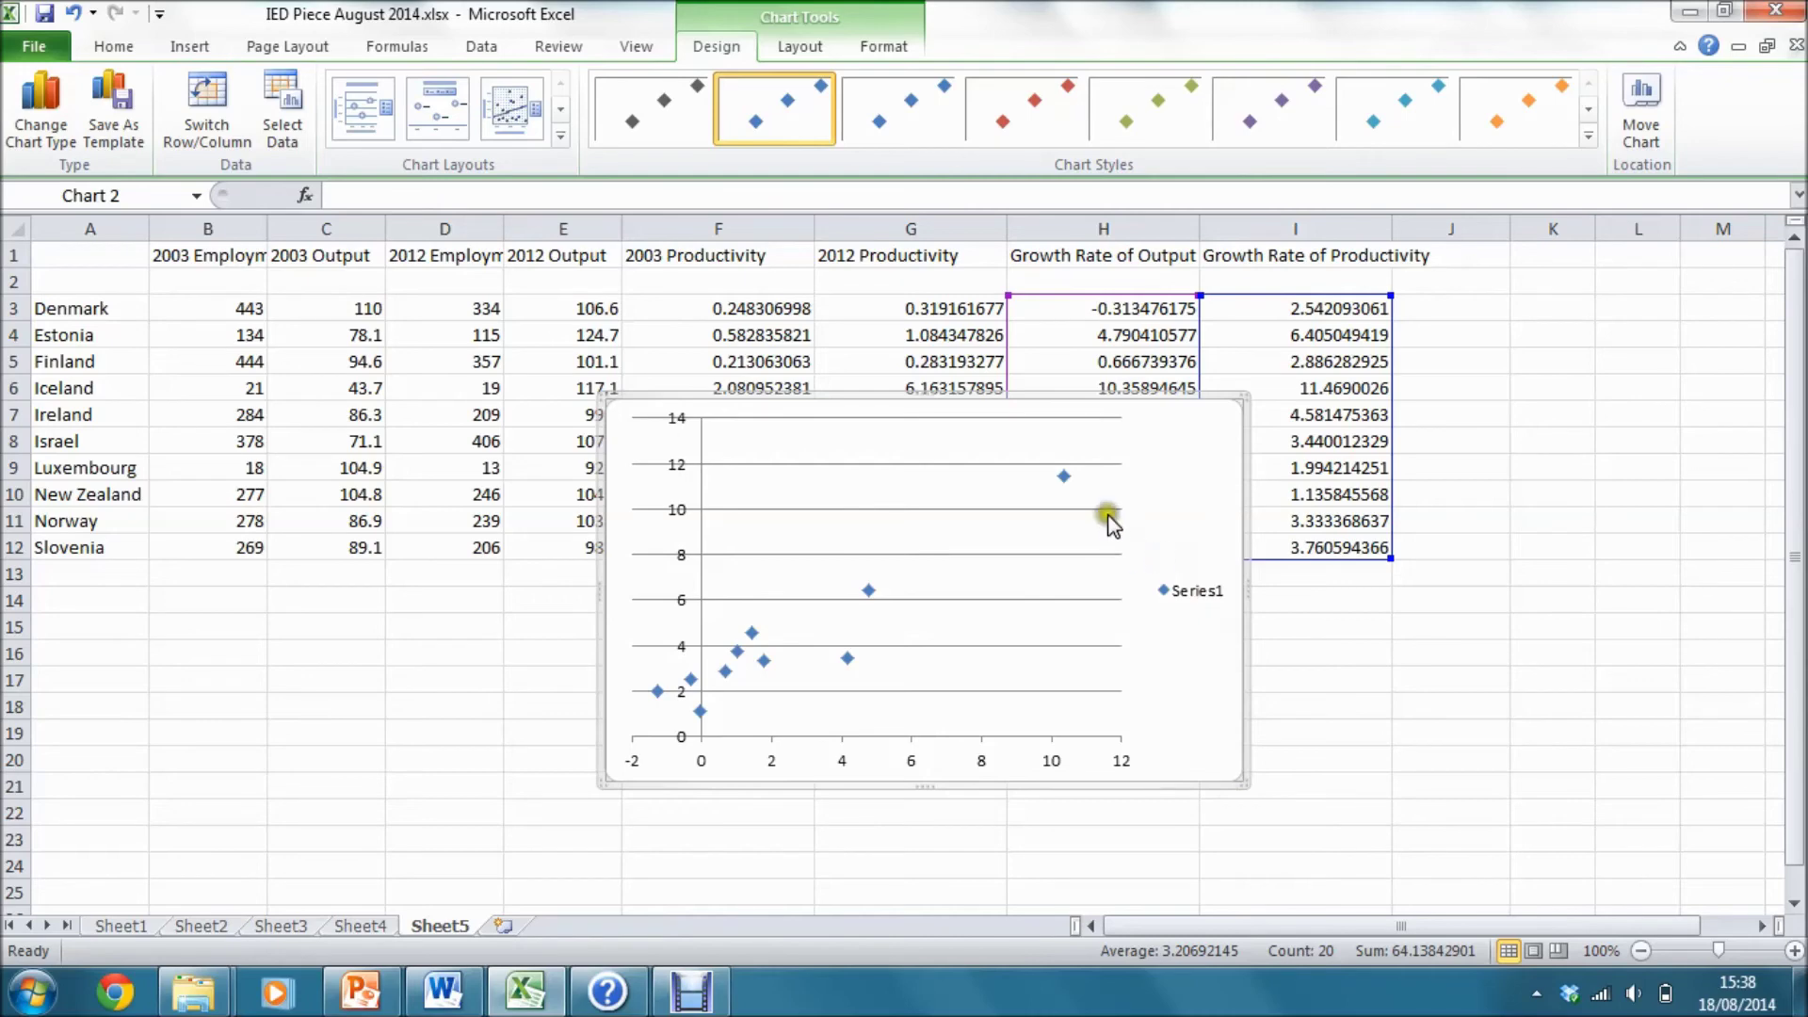
mouse_move(1071, 482)
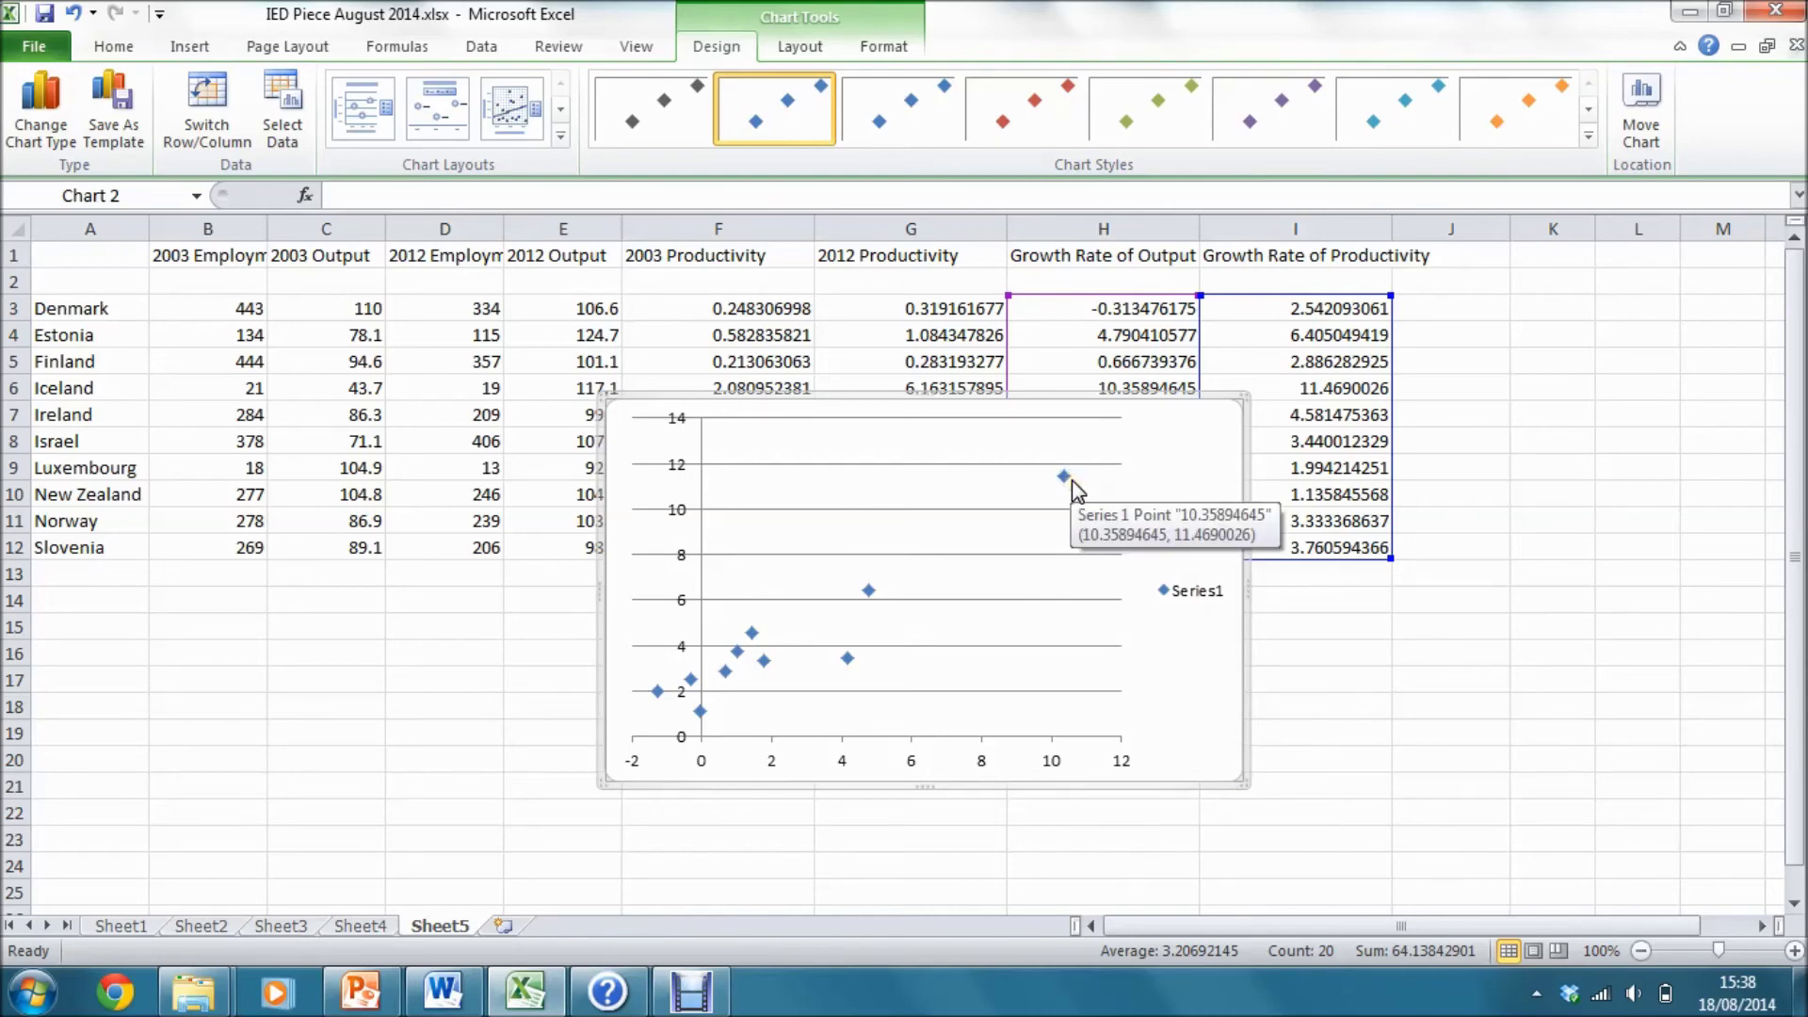